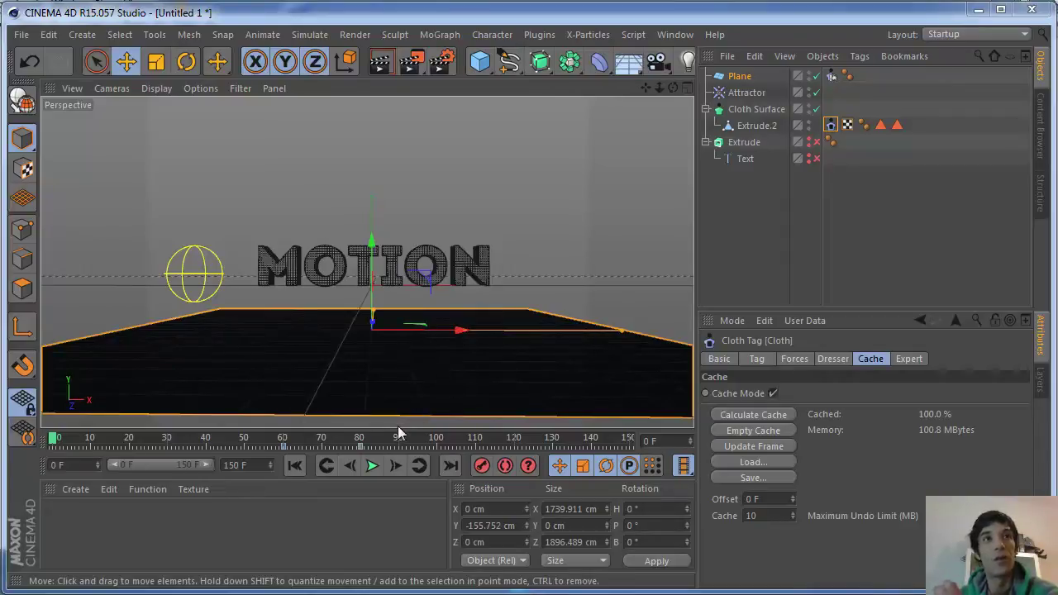
Play back the finished cloth simulation of the MOTION text to preview how the letters tear apart.
click(372, 466)
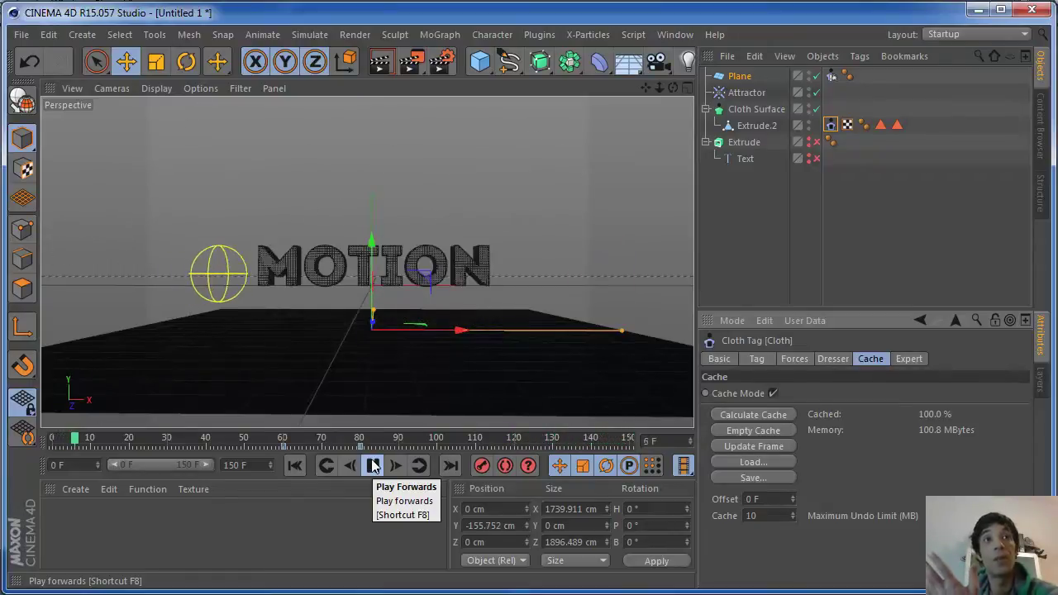
click(374, 465)
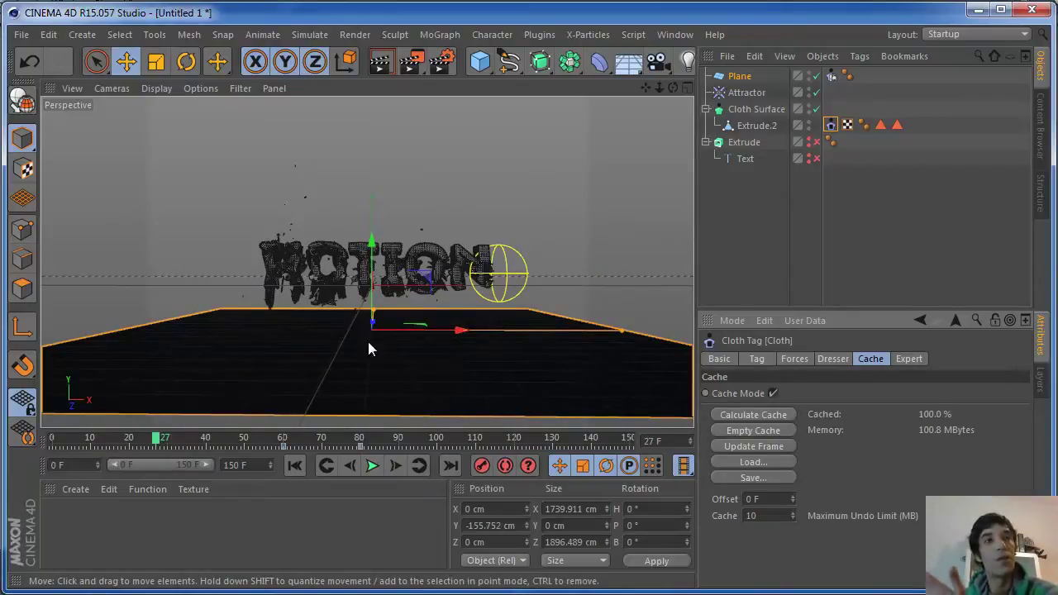
click(376, 471)
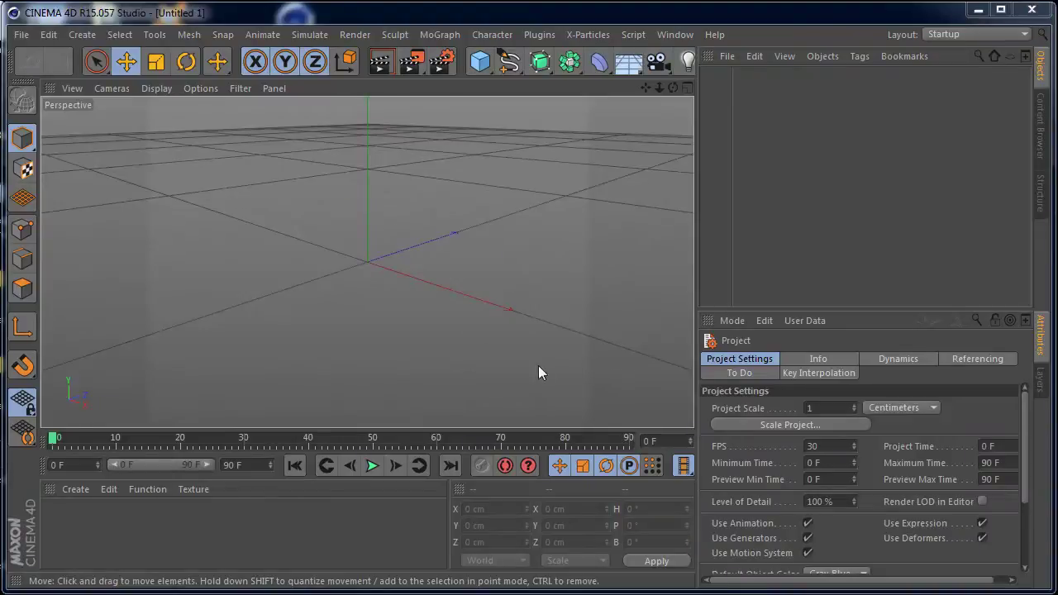
Add a Text spline to the empty scene and set its font to Intro.
click(508, 63)
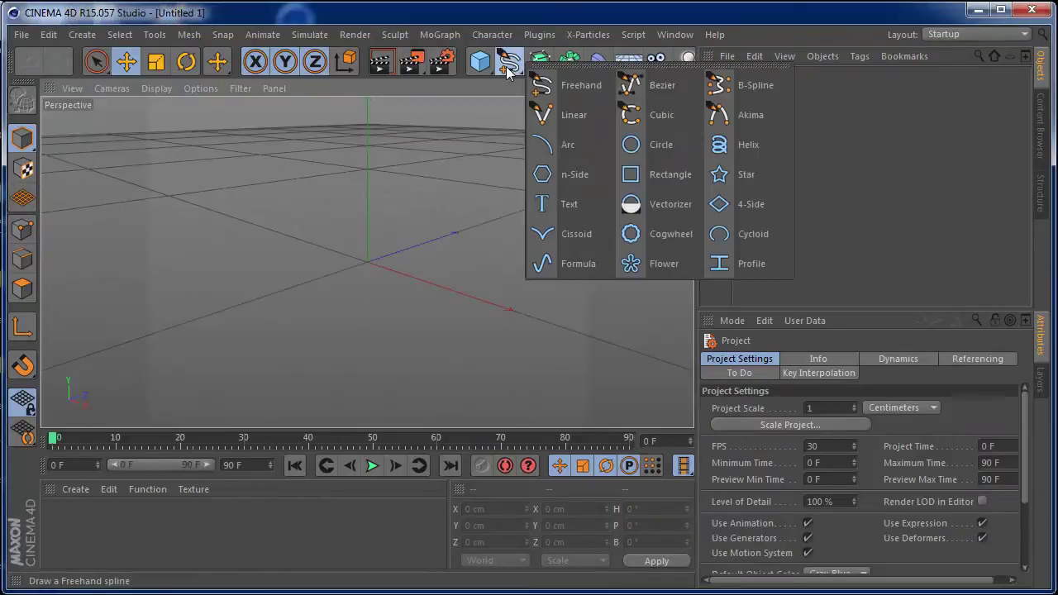
click(554, 202)
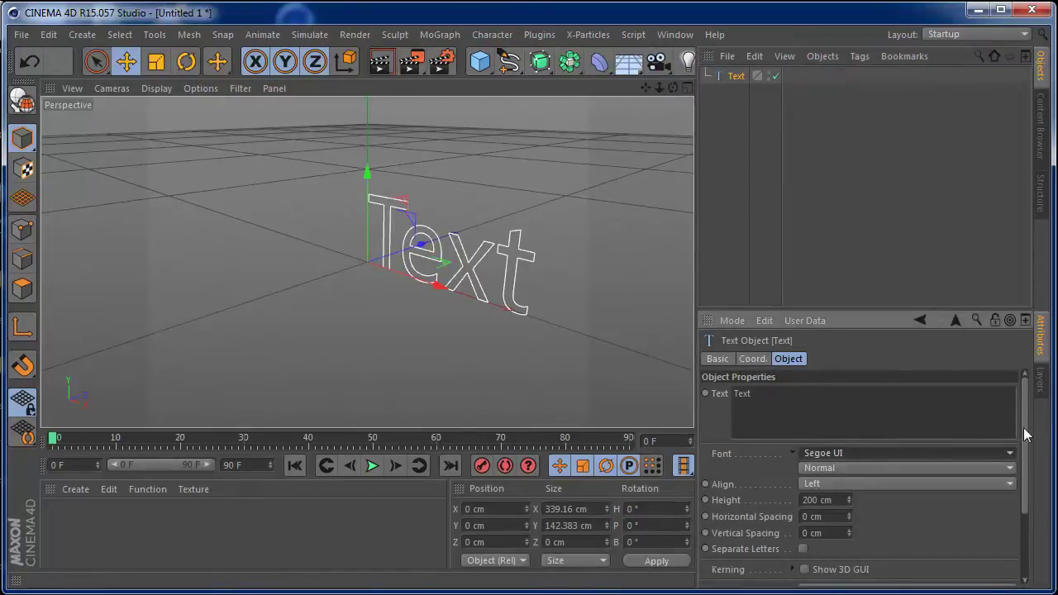
click(1008, 453)
scroll(1013, 447, up, 4)
scroll(1012, 446, up, 10)
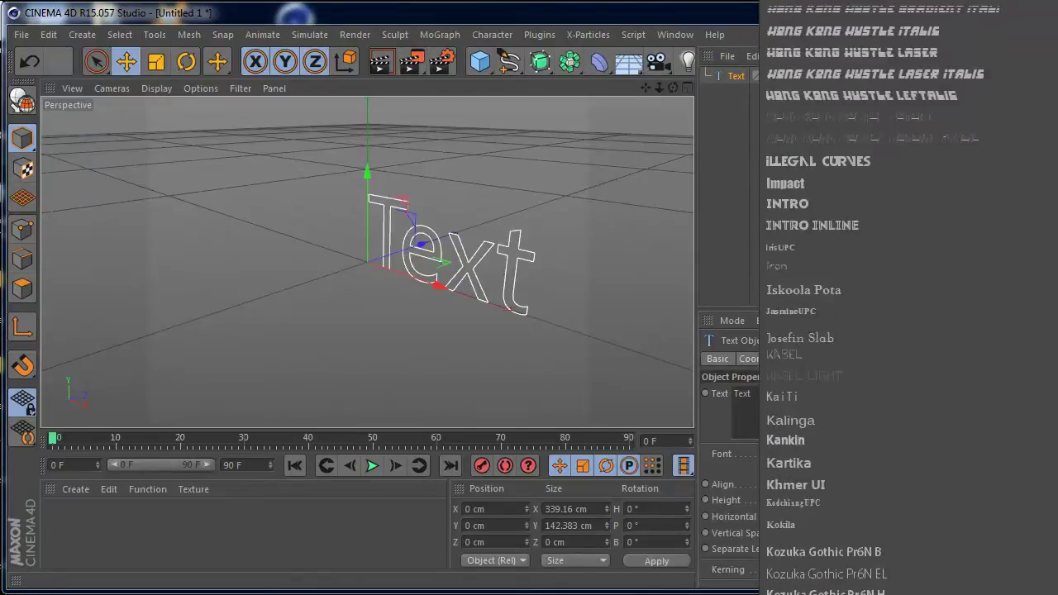
click(890, 205)
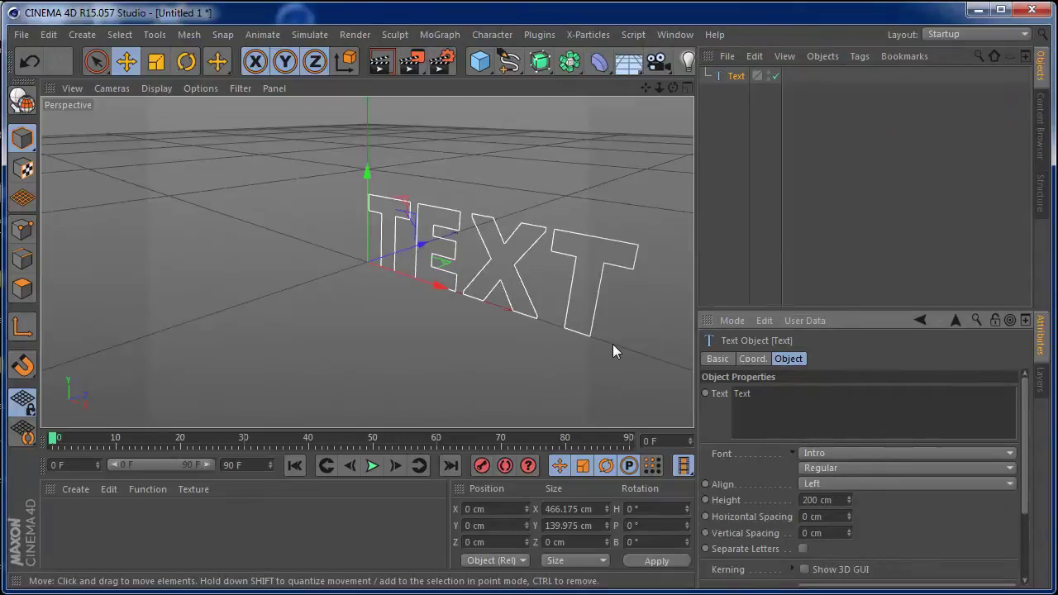
Change the spline's wording to "motion" and move it along the X axis to about -420 cm.
drag(442, 287, 378, 277)
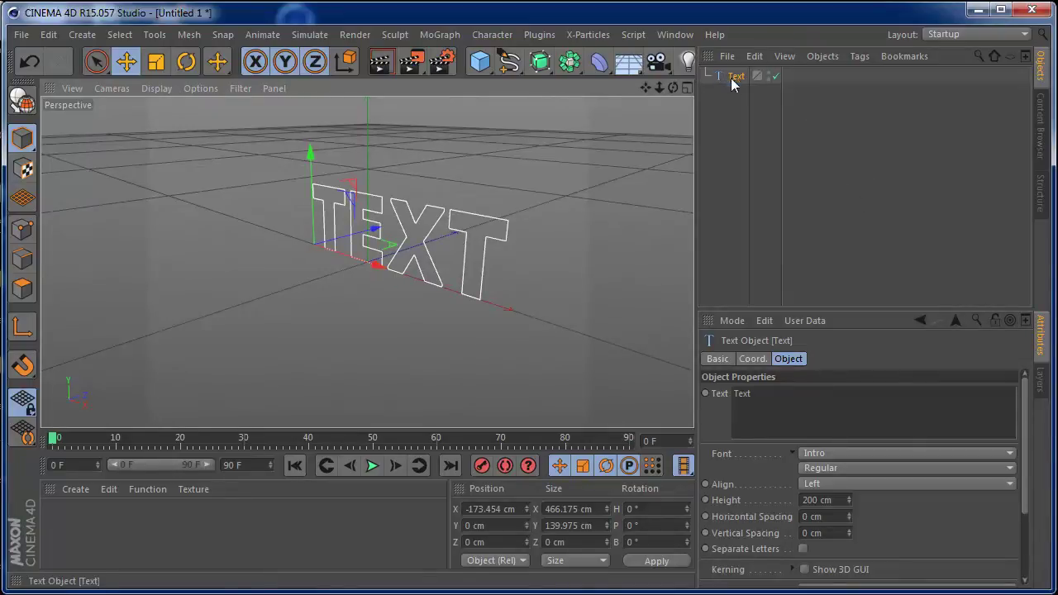
drag(754, 394, 727, 394)
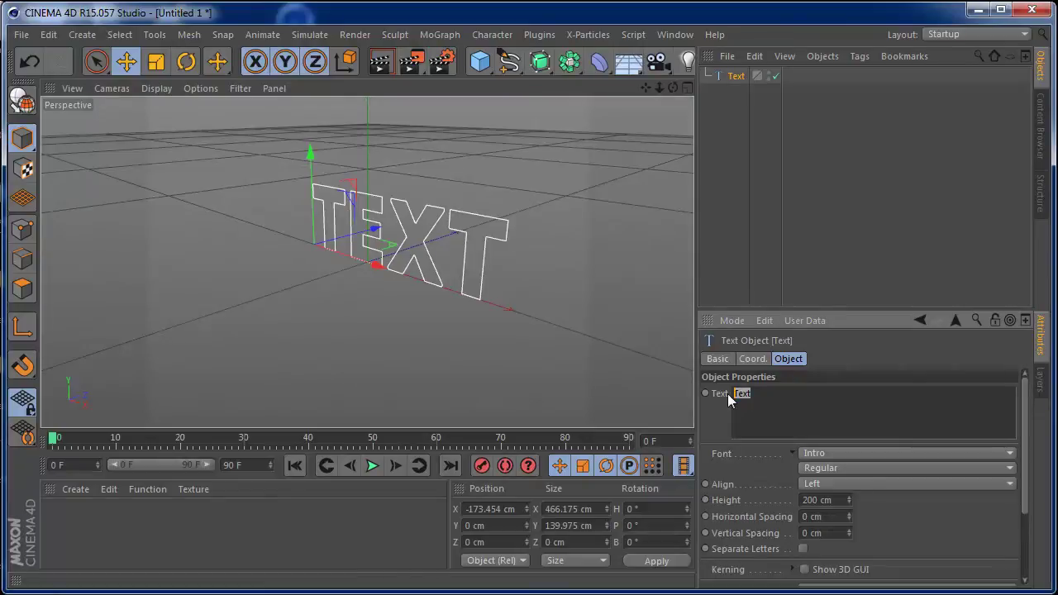
text(motion)
click(914, 500)
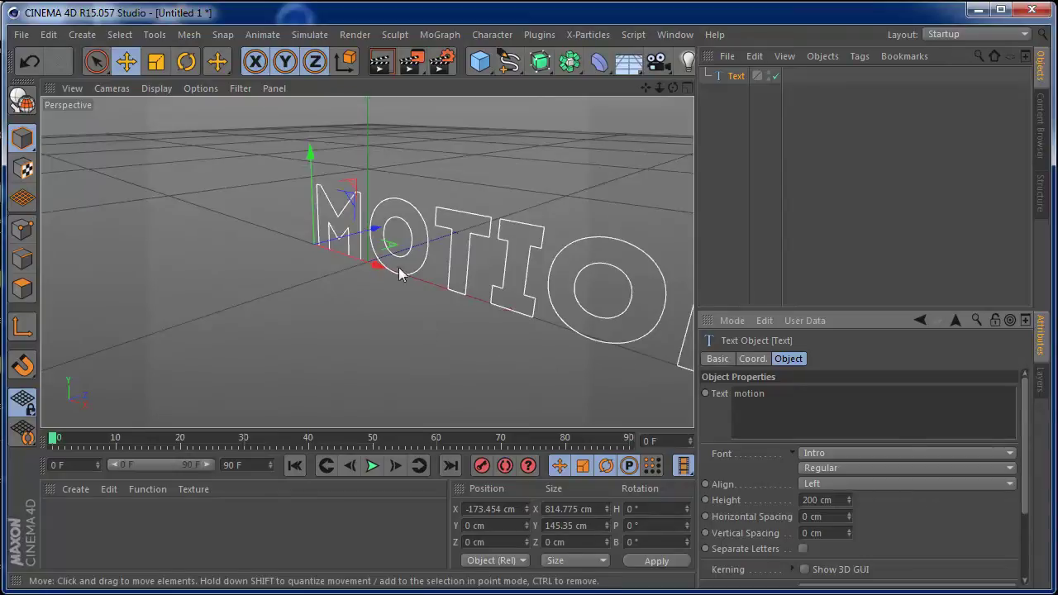
drag(377, 266, 305, 263)
Add an Extrude object as the parent of the Text spline to make the word three-dimensional.
mouse_move(672, 88)
mouse_down()
mouse_move(648, 90)
mouse_move(673, 87)
mouse_up()
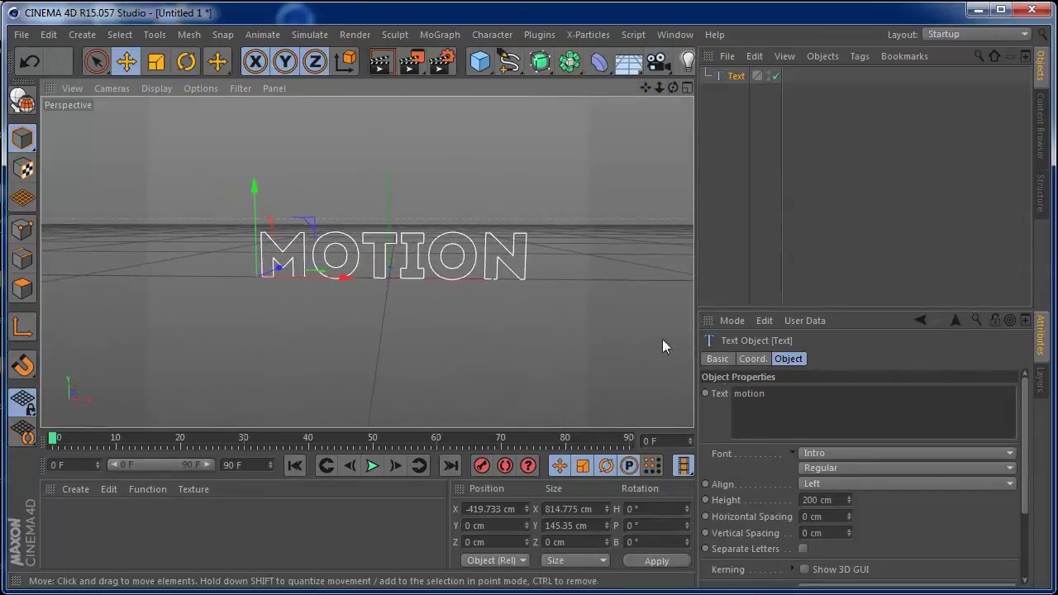
drag(540, 61, 740, 76)
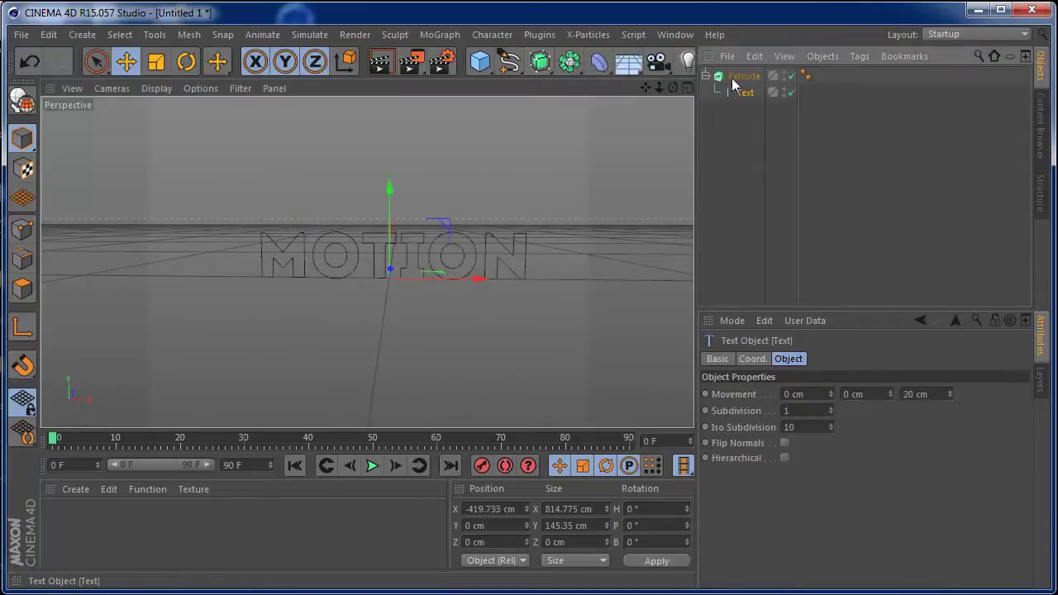
drag(673, 88, 629, 98)
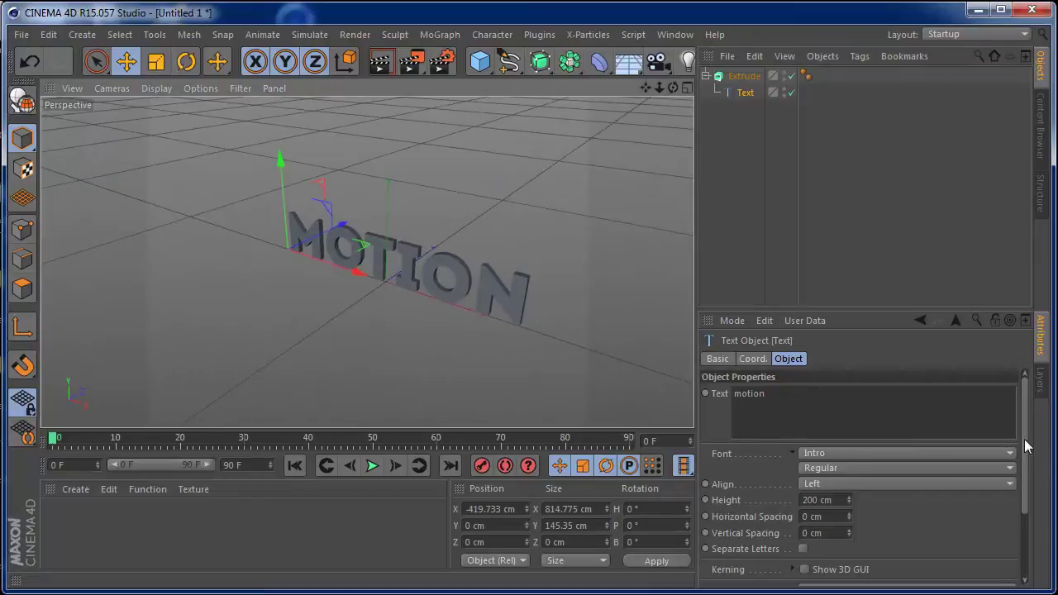
Switch the viewport display to Gouraud Shading (Lines) and inspect the mesh on the extruded letters.
click(169, 91)
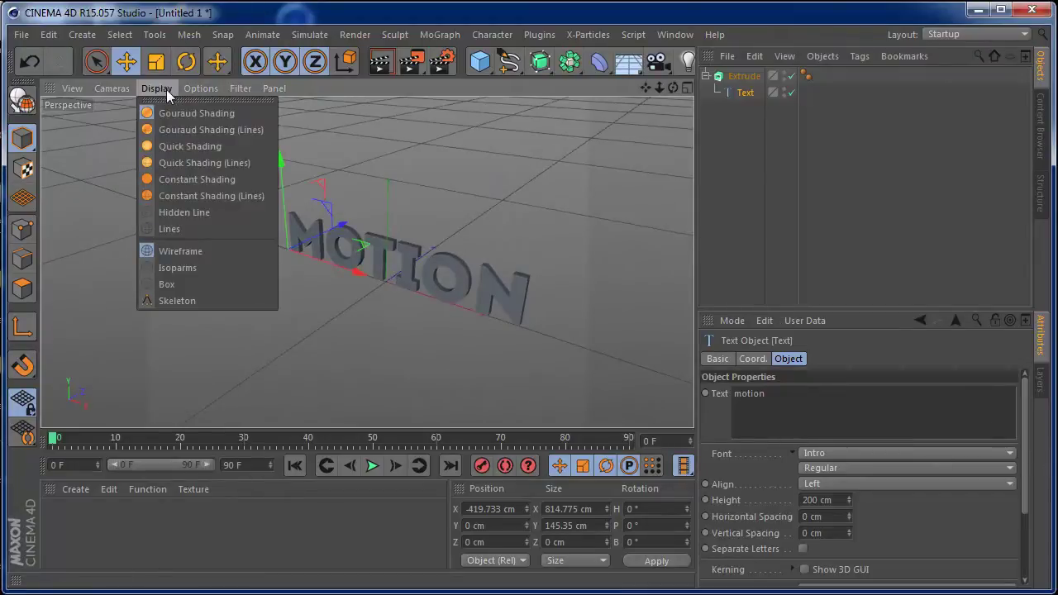
click(216, 128)
drag(670, 87, 499, 275)
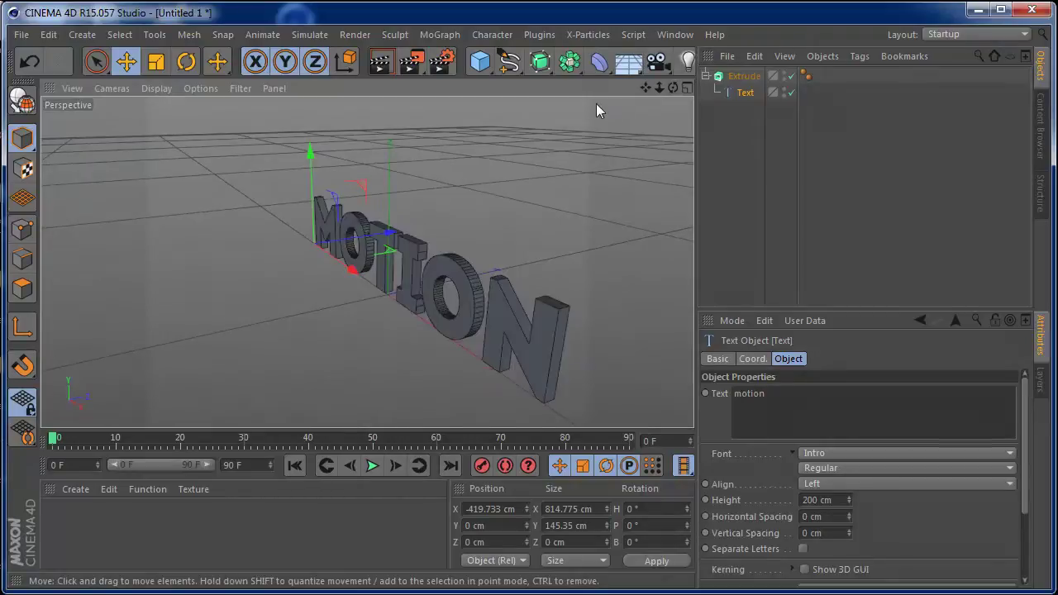
drag(660, 88, 701, 96)
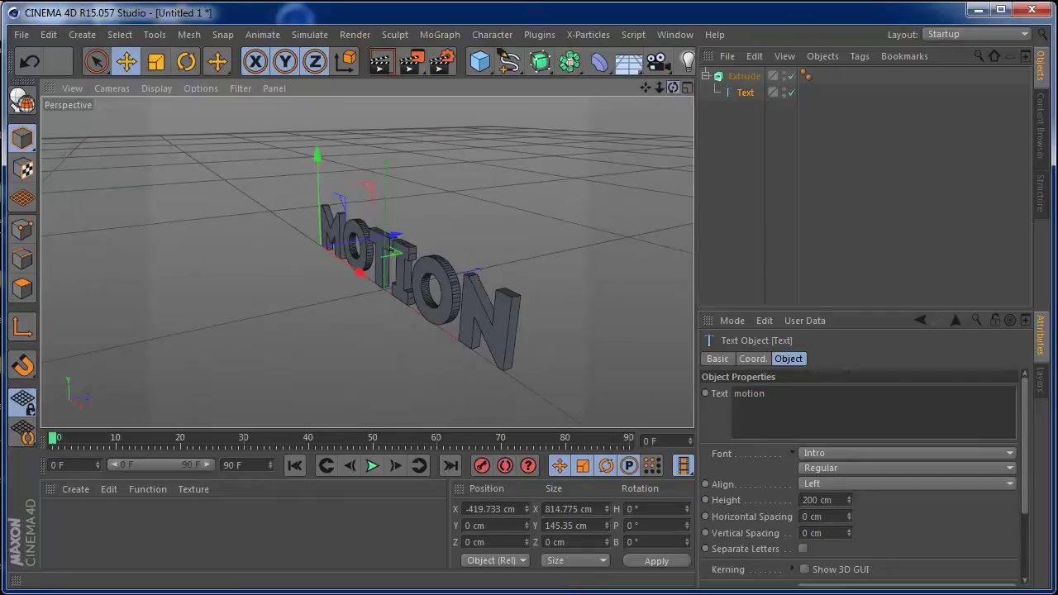
drag(673, 87, 693, 92)
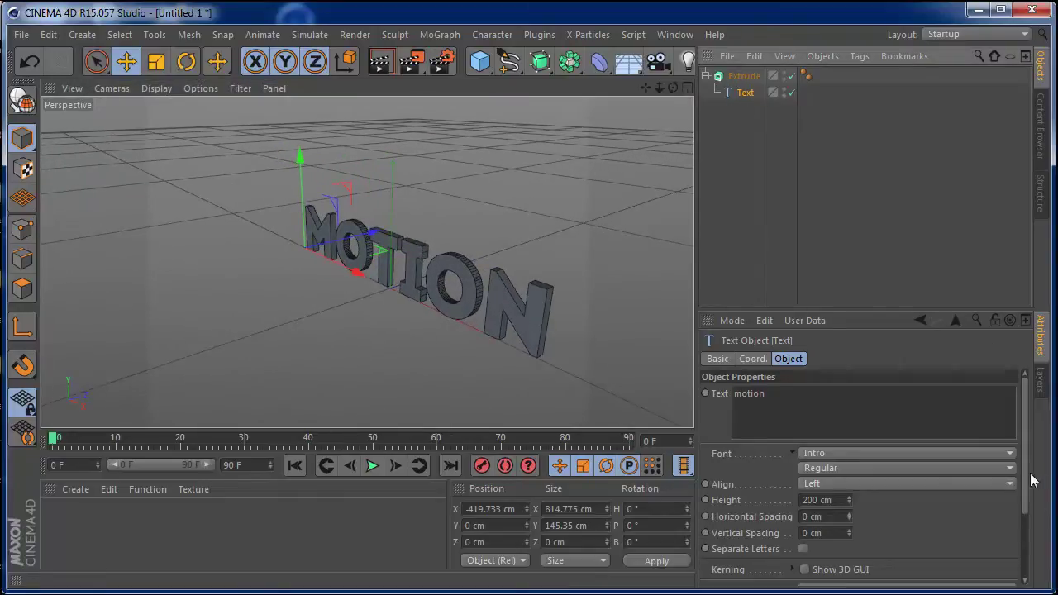
Set the Text spline's Intermediate Points to Subdivided.
scroll(1032, 481, down, 3)
click(825, 529)
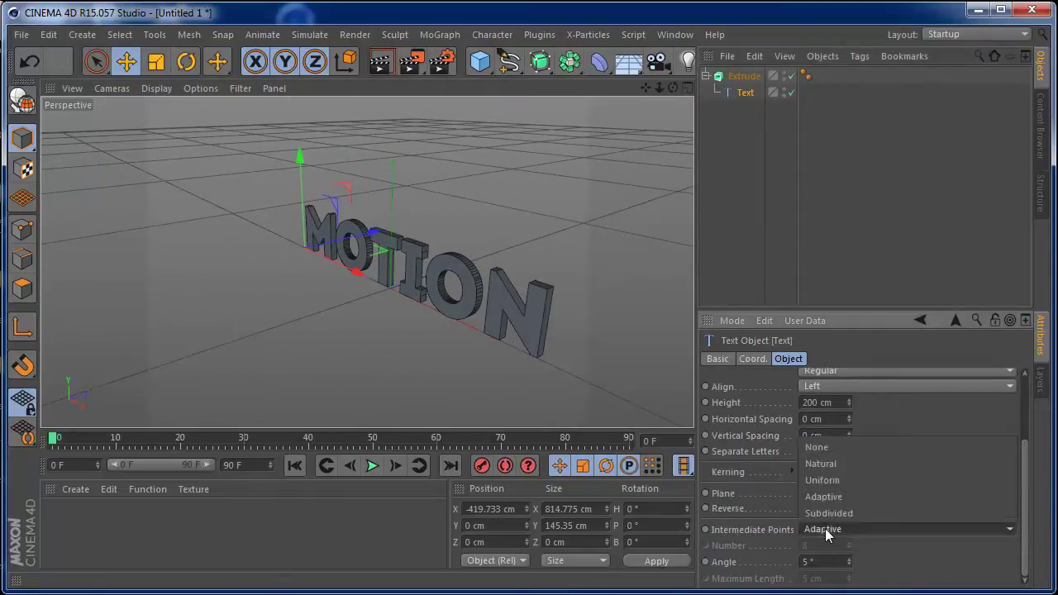
click(856, 514)
scroll(868, 488, up, 3)
Set the Extrude object's Subdivision to 10.
click(744, 75)
text(7)
key(Return)
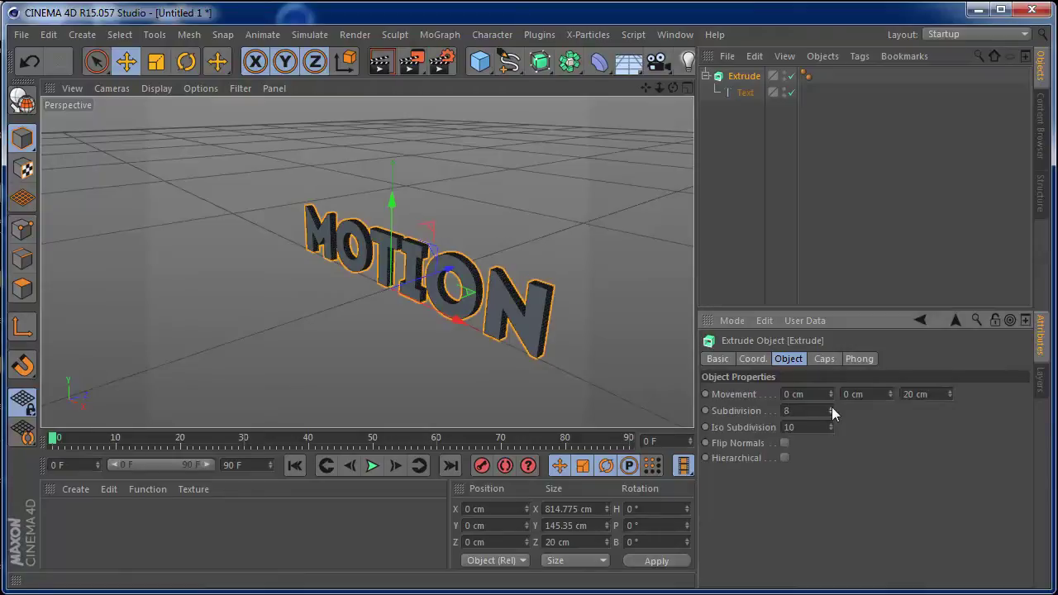
click(832, 407)
click(831, 407)
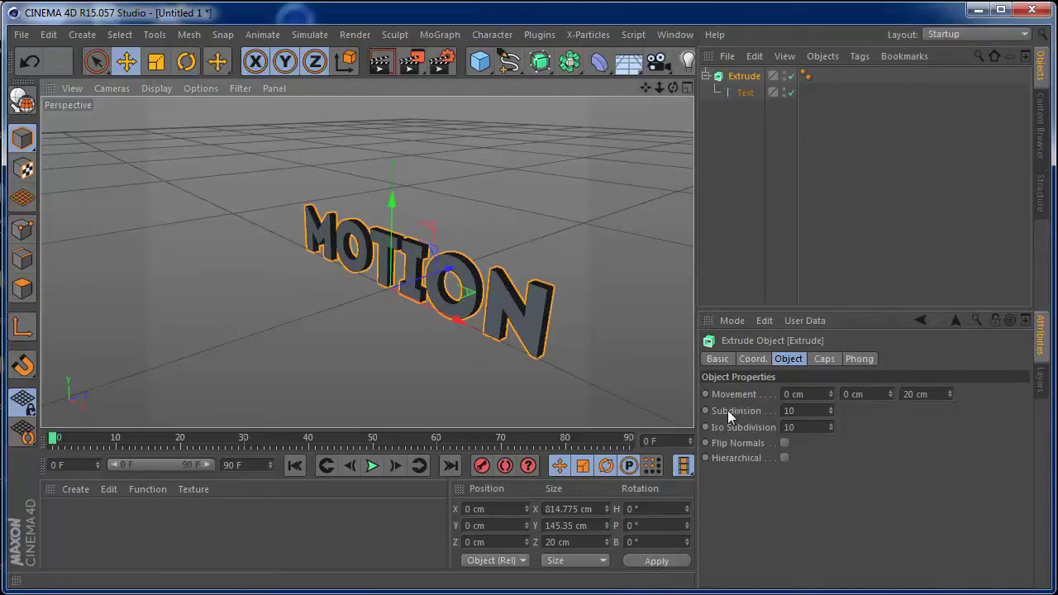
Deepen the extrusion by setting the Extrude object's Z Movement to 80 cm.
click(741, 93)
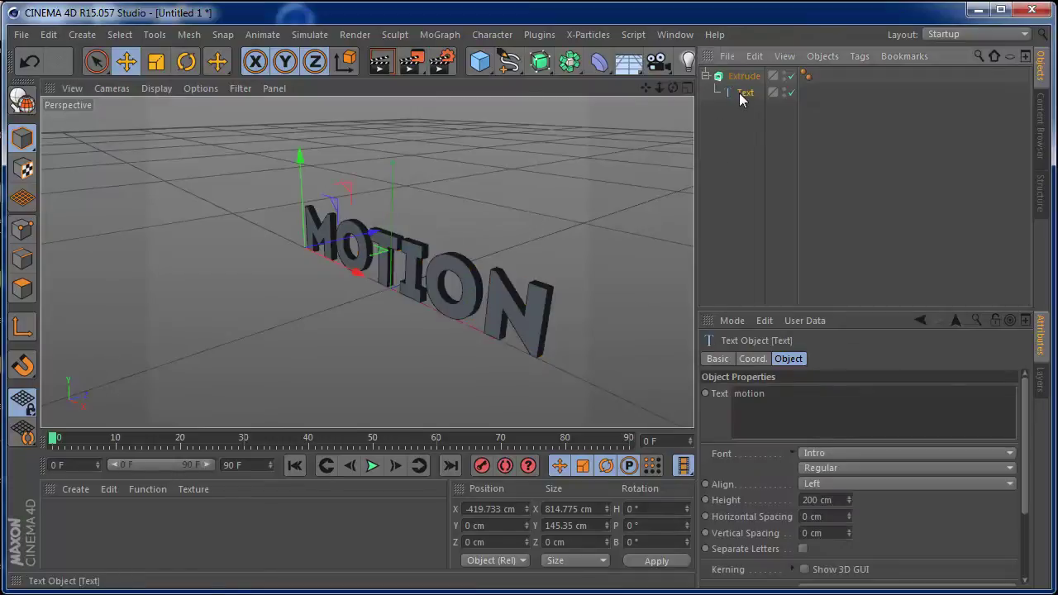
click(744, 77)
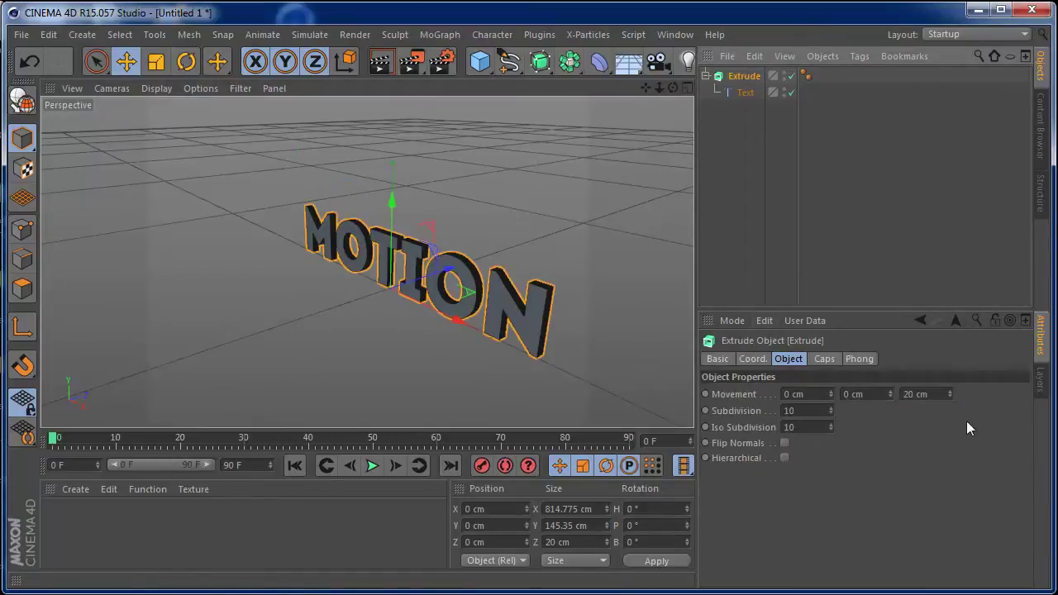
drag(949, 393, 951, 355)
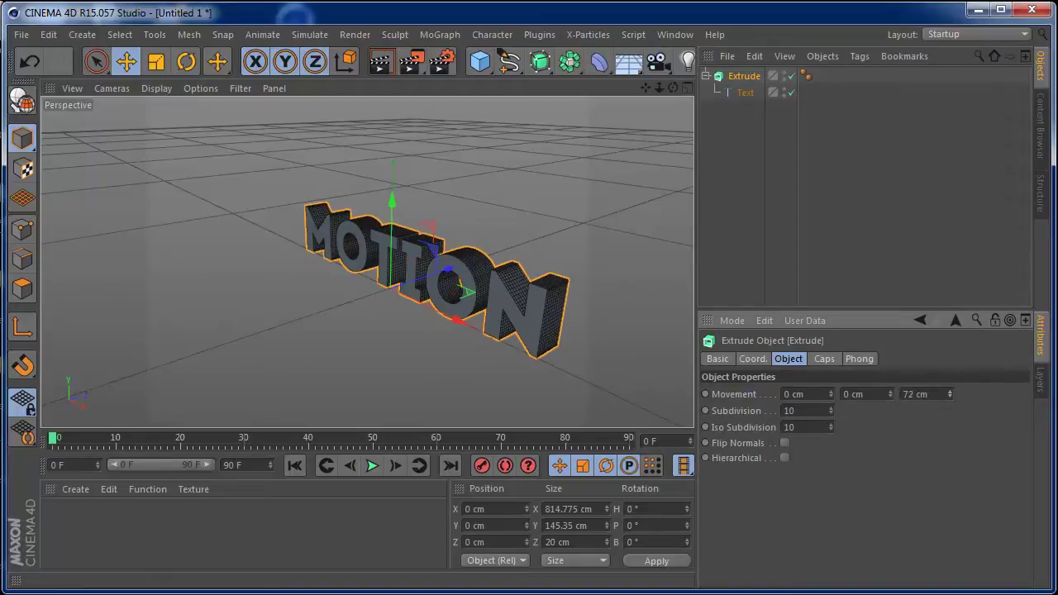
drag(952, 398, 951, 397)
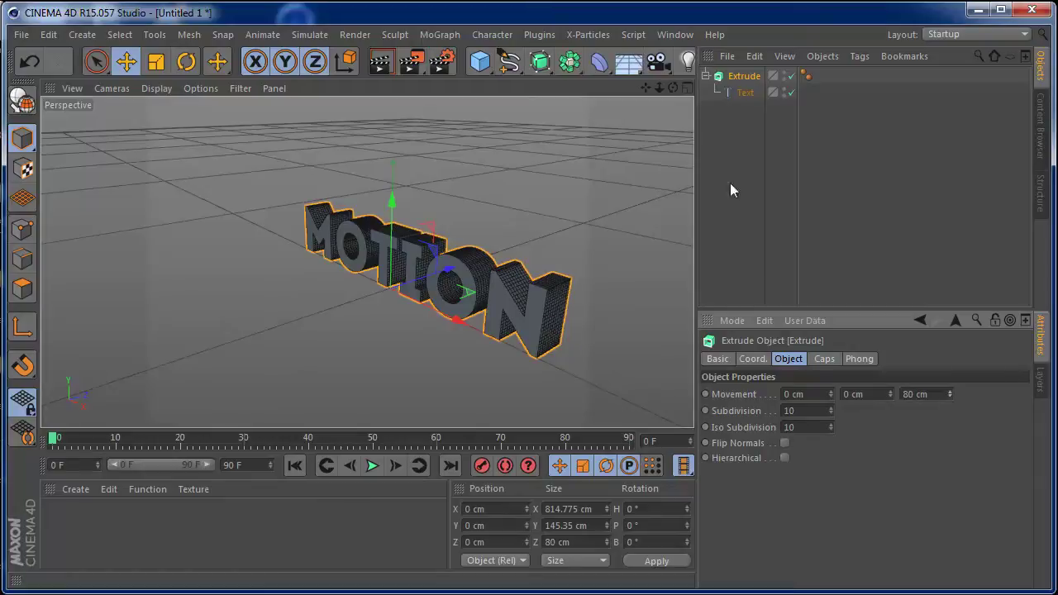
drag(673, 88, 571, 217)
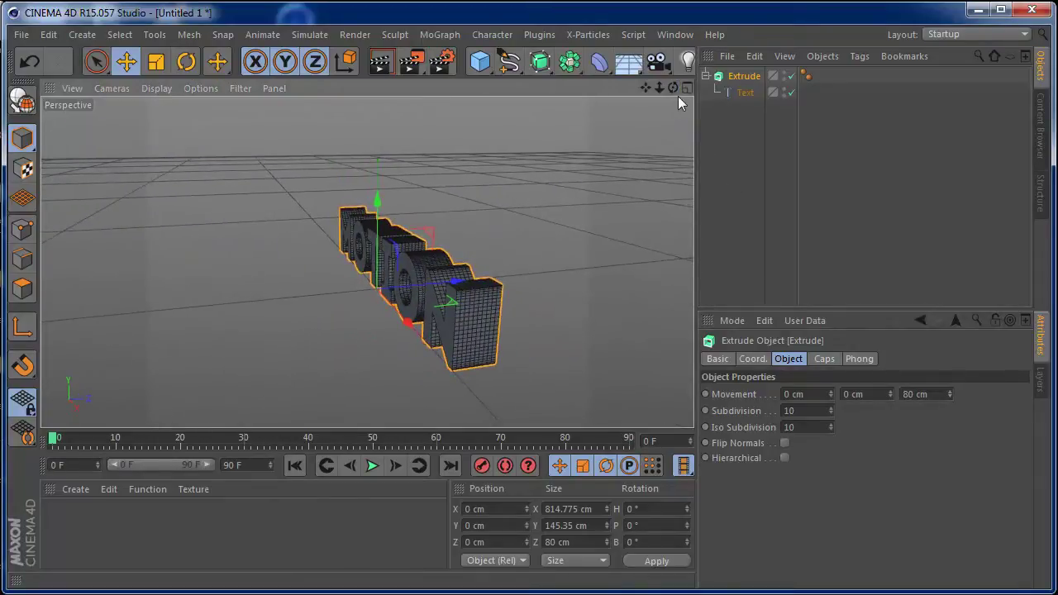
drag(675, 91, 676, 94)
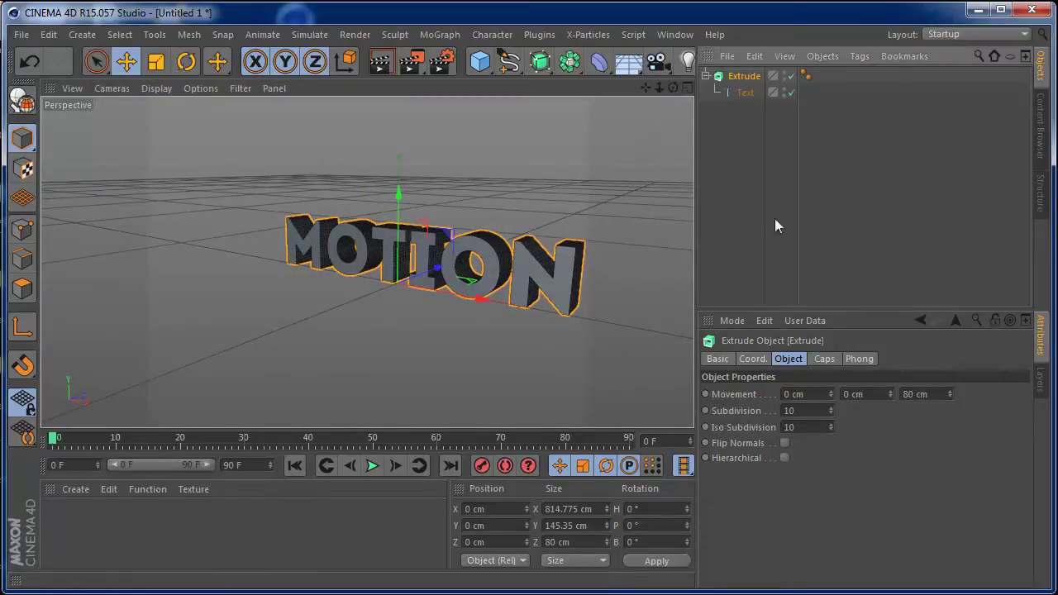
Set the Extrude object's cap Type to Quadrangles and enable Regular Grid.
click(824, 359)
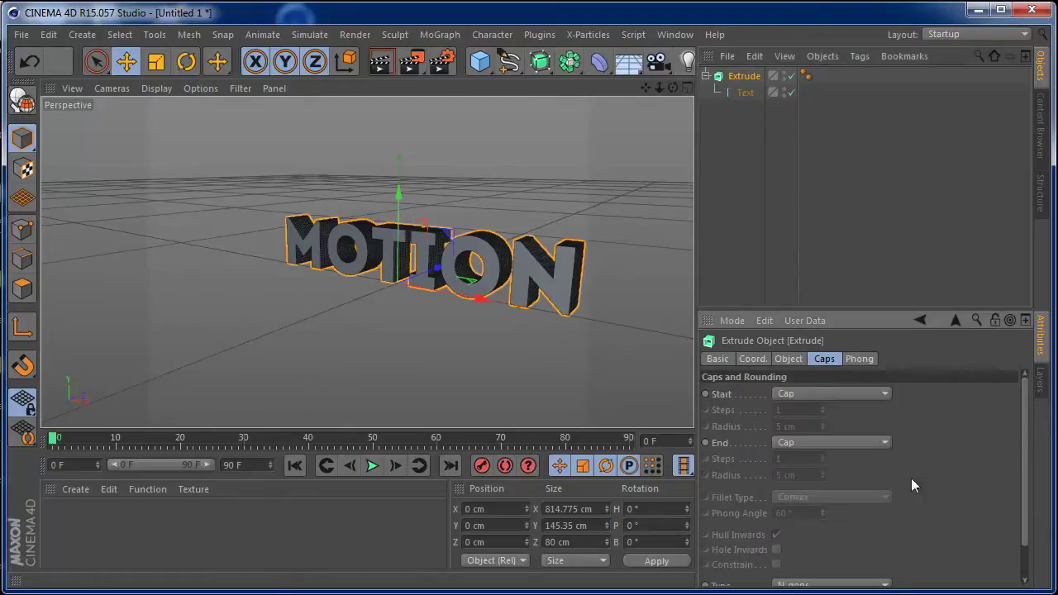
scroll(1032, 468, down, 1)
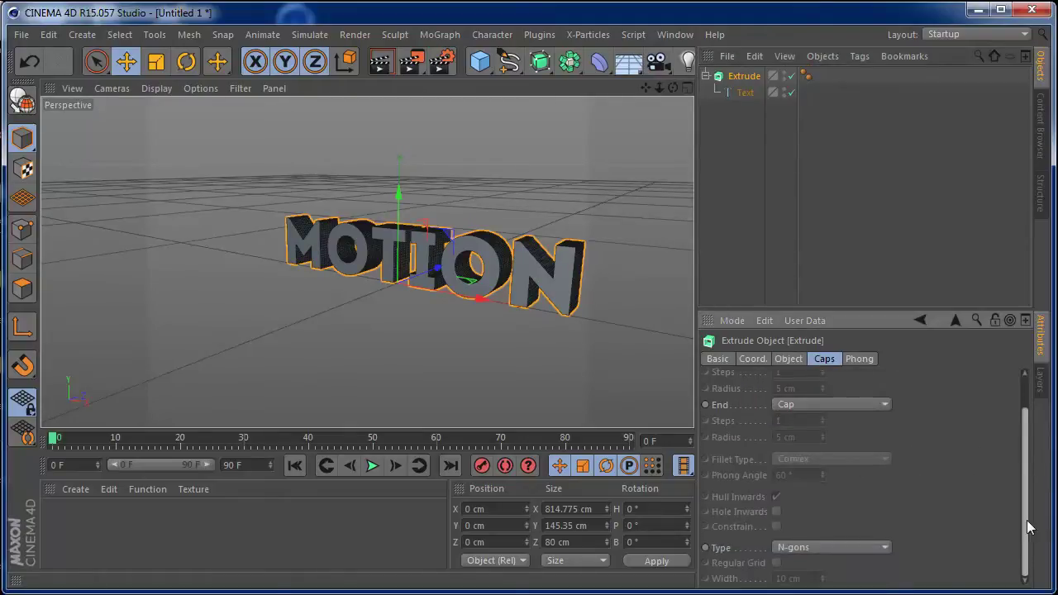
click(875, 554)
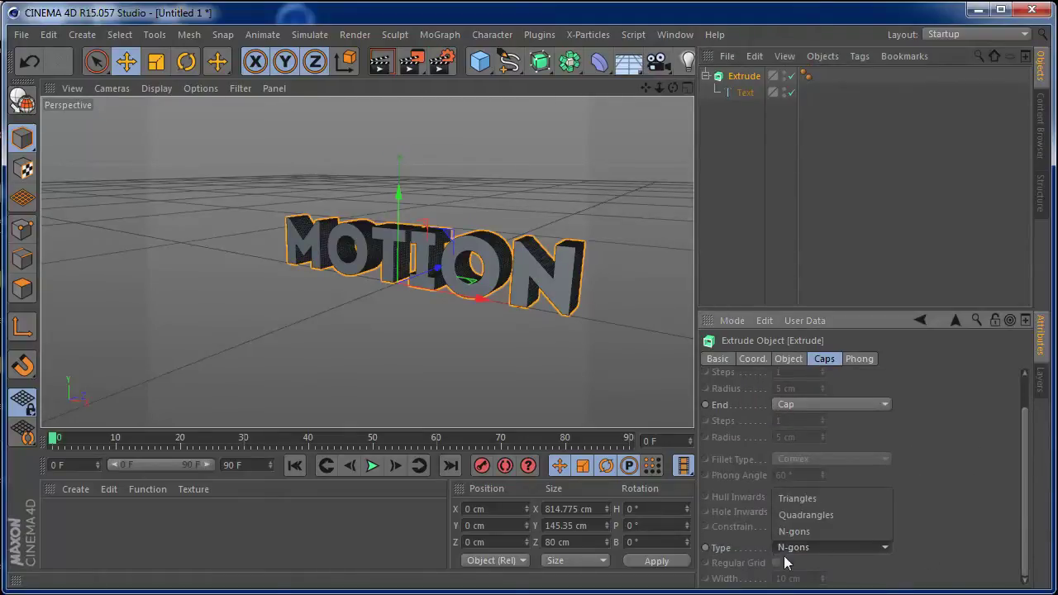
click(831, 516)
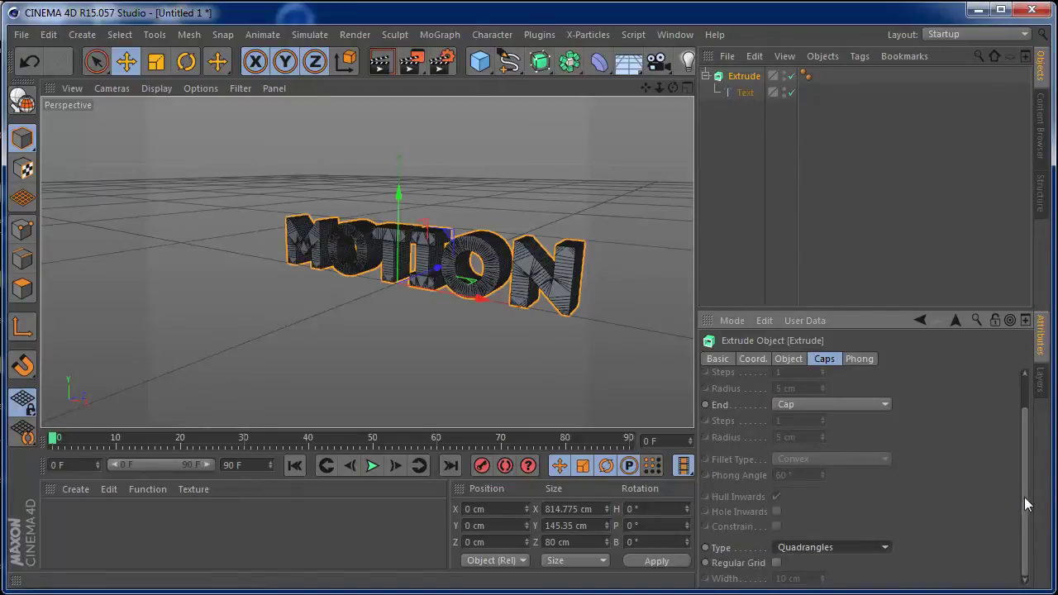
click(776, 563)
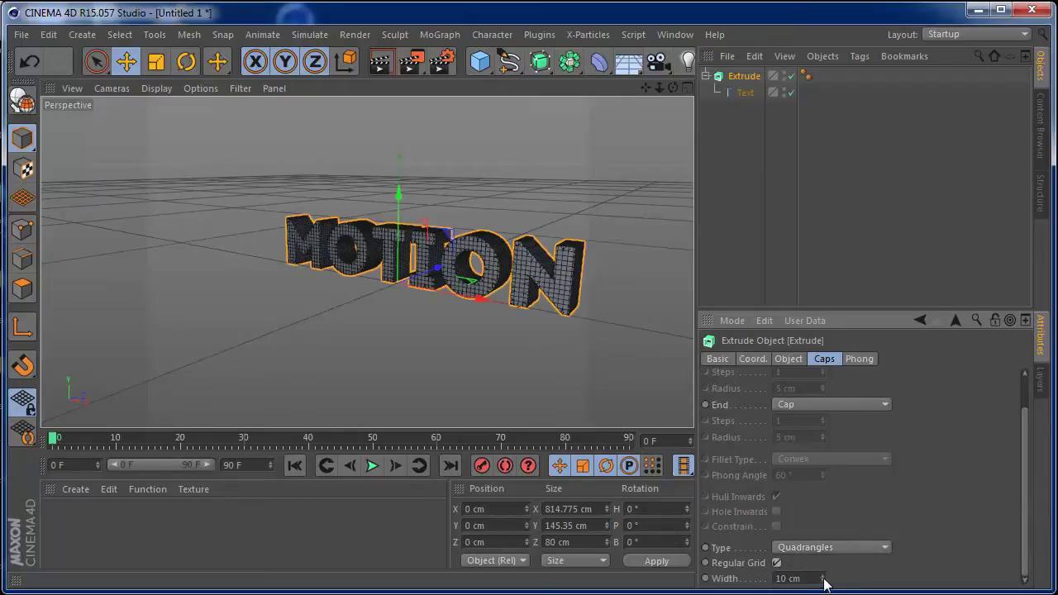
Refine the cap grid of the letters by setting its Width to 6 cm, keeping the Extrude object selected.
drag(673, 87, 620, 95)
drag(366, 261, 467, 249)
drag(673, 88, 595, 241)
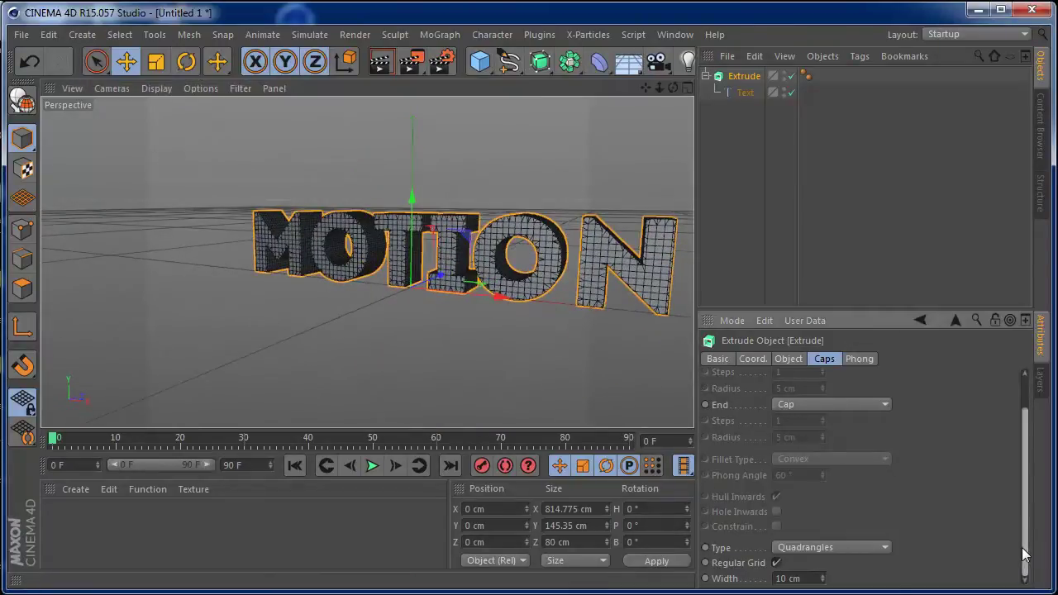
drag(823, 582, 823, 583)
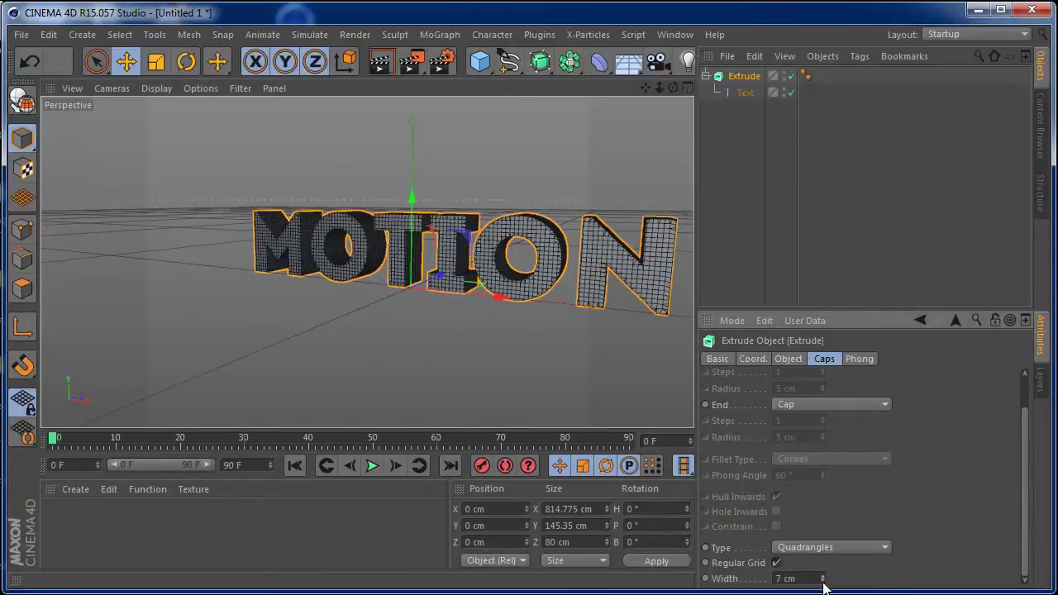
click(823, 583)
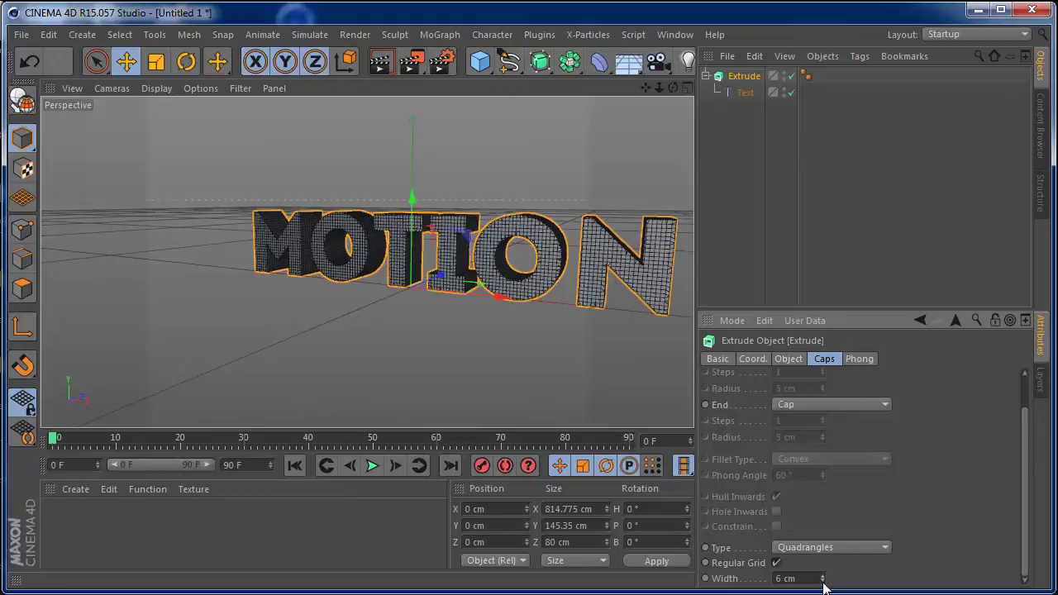
click(740, 93)
click(741, 77)
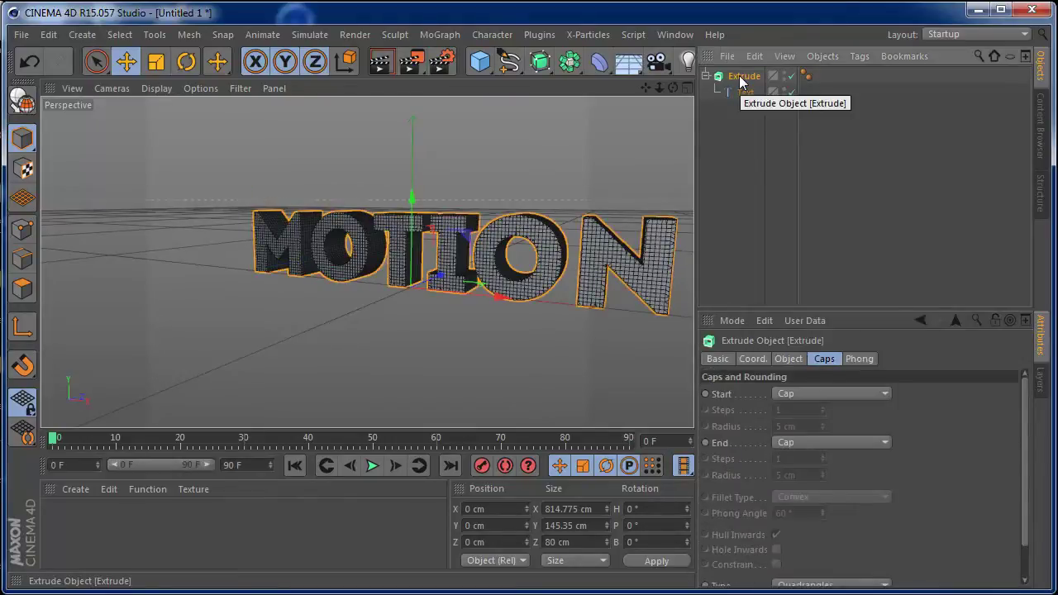
Examine the Text spline's Intermediate Points, Angle and Maximum Length settings and the mesh density on the letters' sides.
click(743, 92)
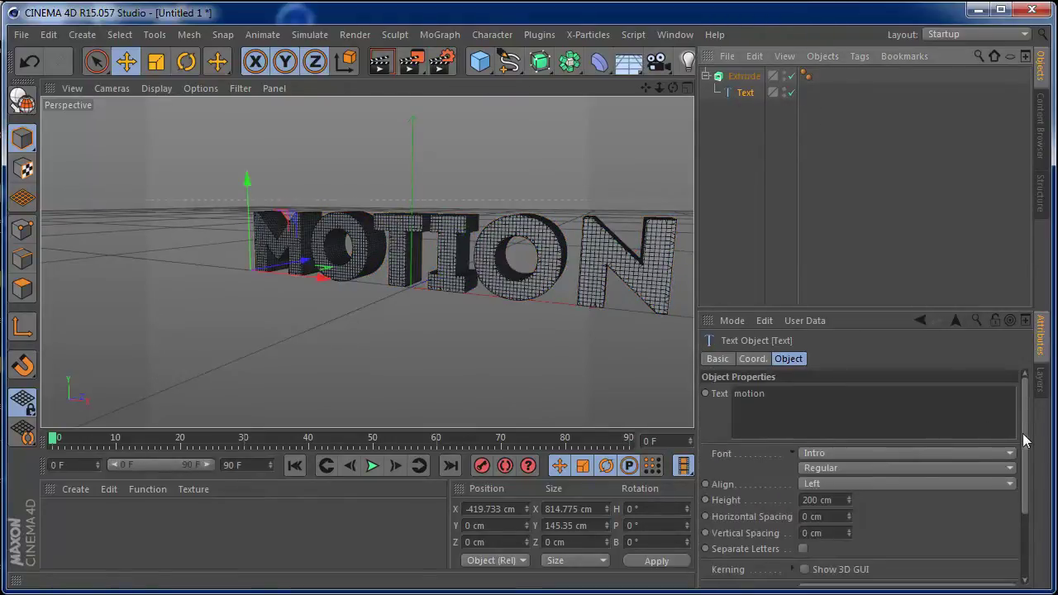
drag(1025, 441, 1025, 517)
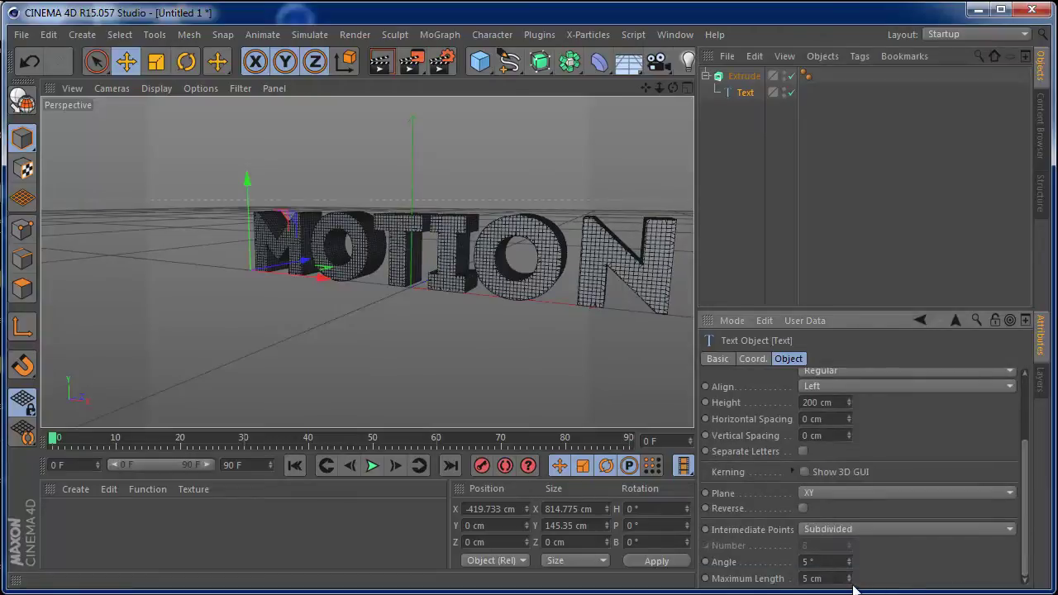
scroll(851, 583, up, 3)
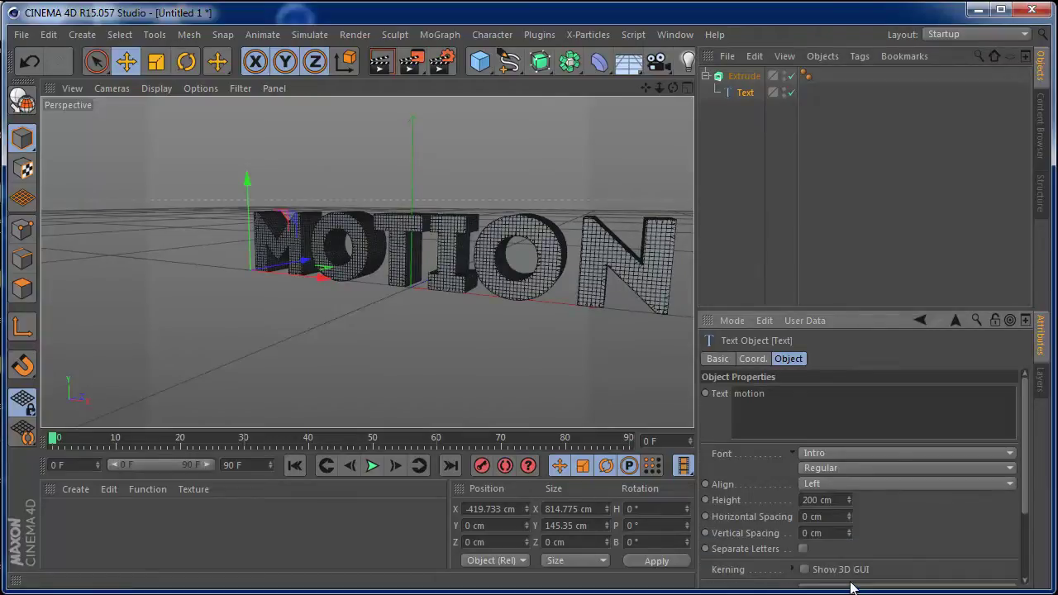
drag(1026, 519, 1027, 569)
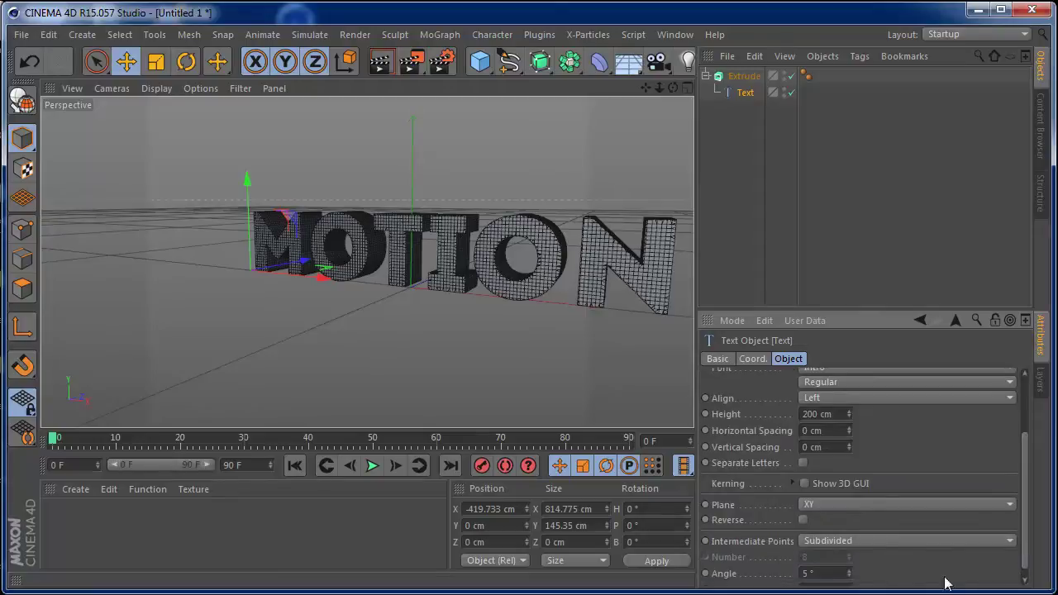
scroll(851, 581, up, 3)
drag(673, 88, 574, 91)
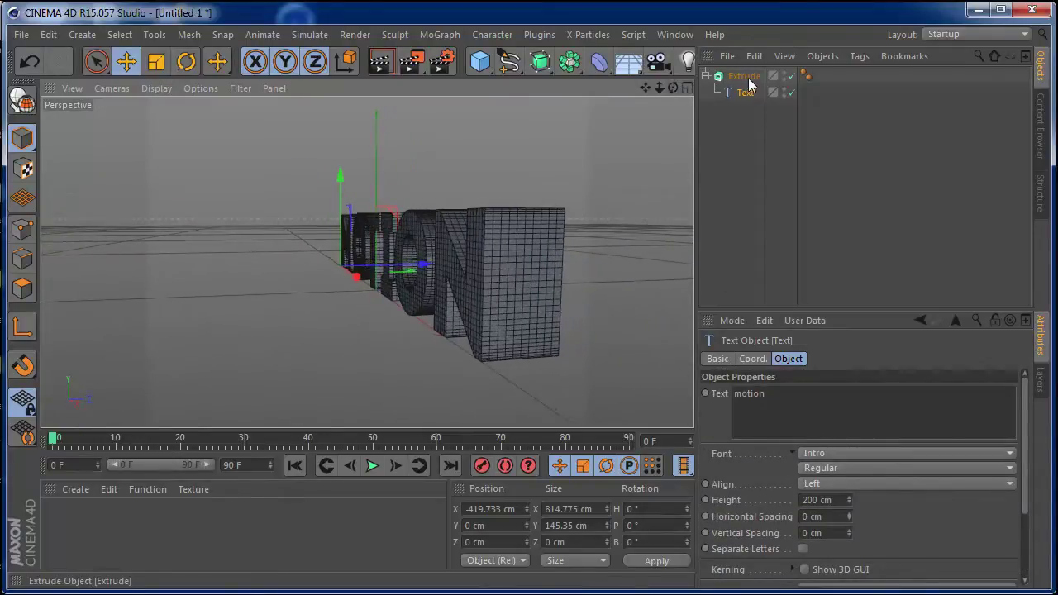
Increase the Extrude object's Subdivision to 14 for a denser mesh along the letters' depth.
click(747, 77)
click(787, 358)
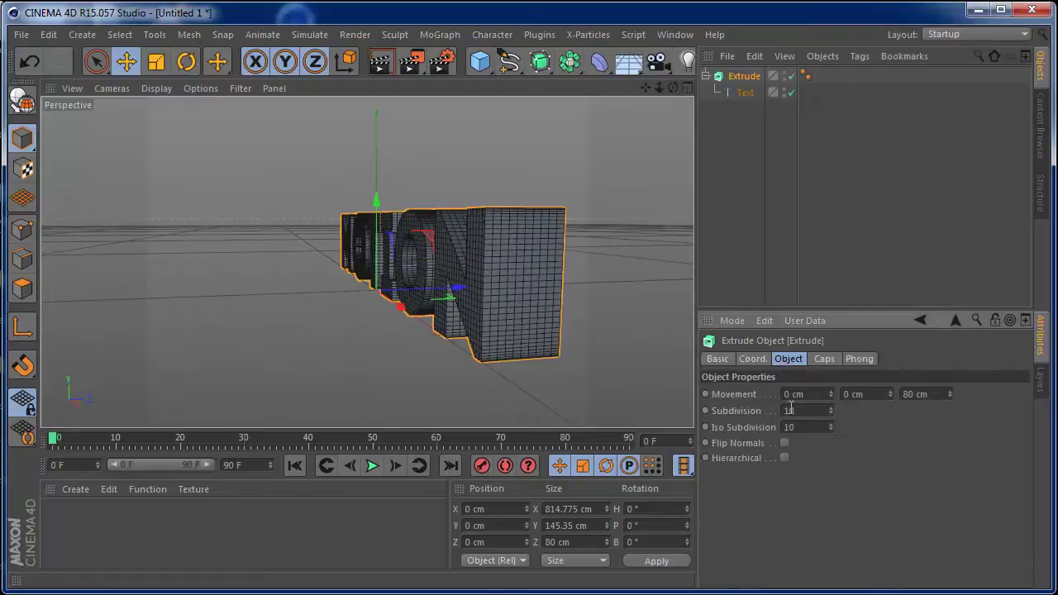
click(831, 415)
click(831, 407)
click(832, 407)
click(832, 406)
click(832, 407)
click(832, 407)
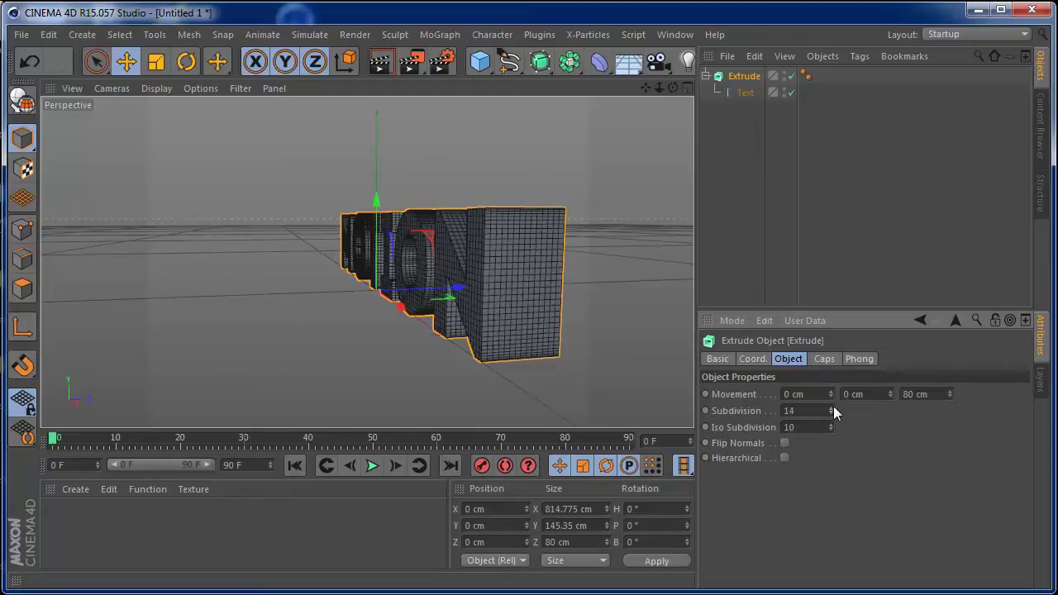
Duplicate the Extrude object with its Text child, then disable and hide the original Extrude and Text as a backup.
drag(673, 88, 366, 261)
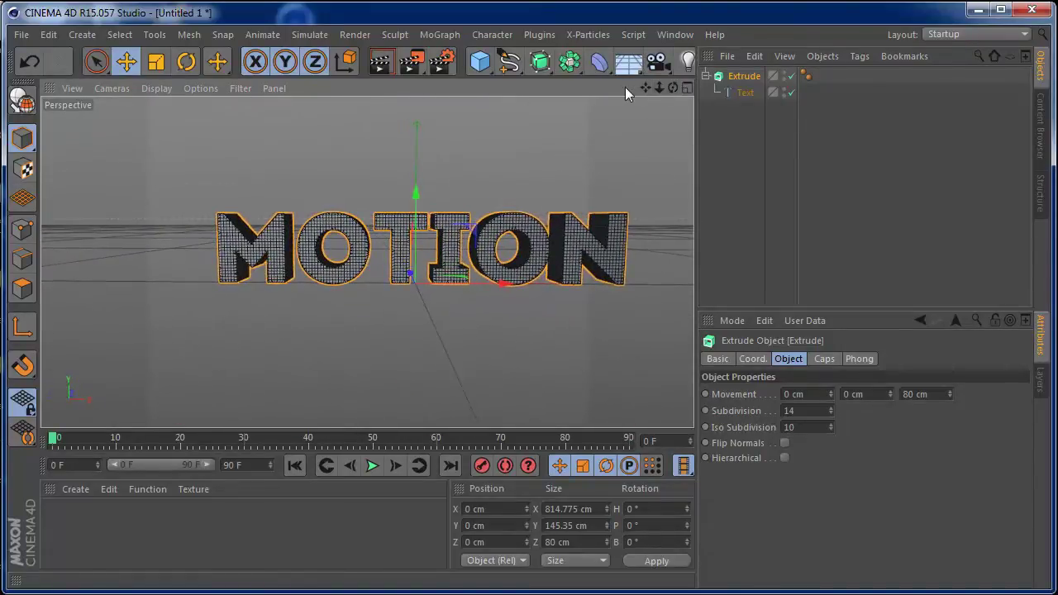
drag(645, 85, 669, 88)
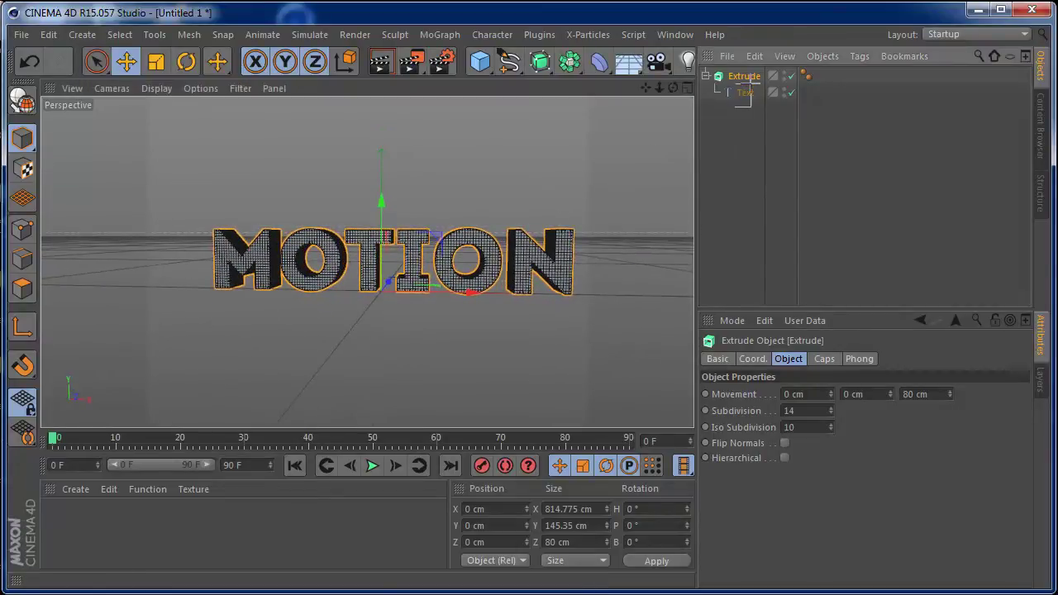
ctrl+click(744, 92)
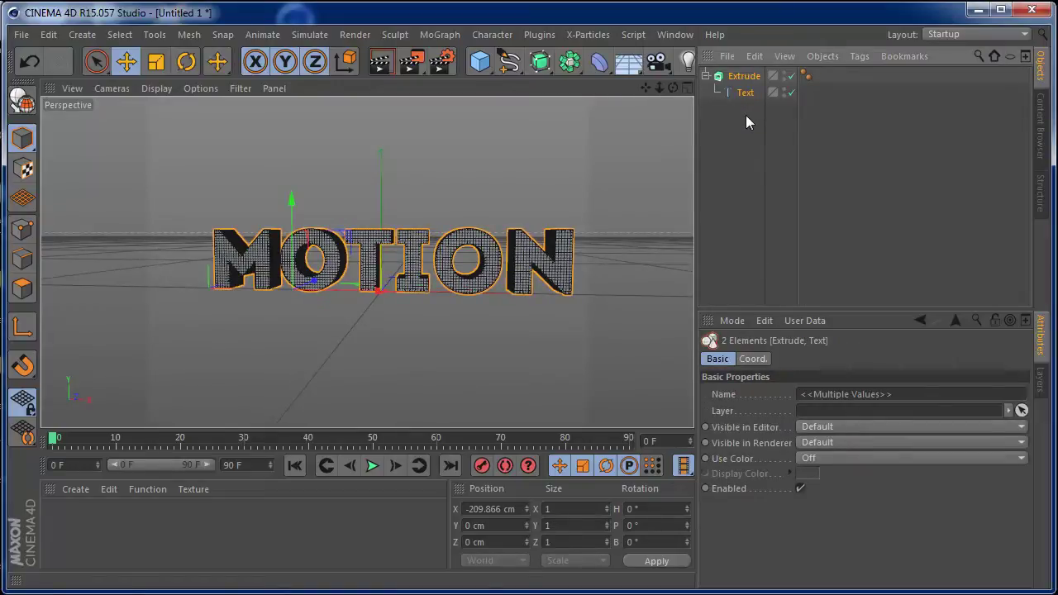
key(ctrl+c)
key(ctrl+v)
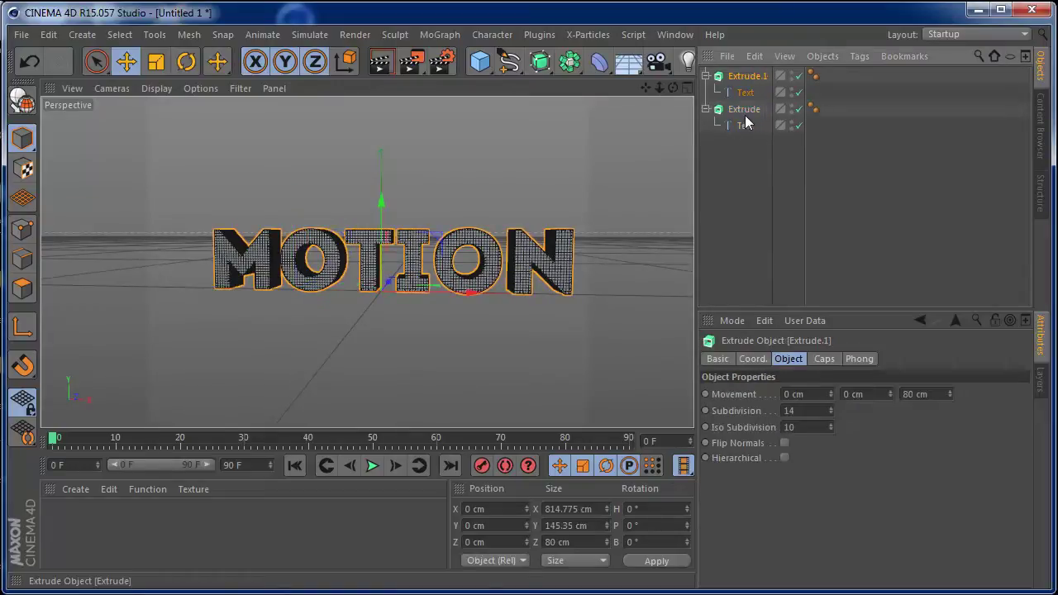
click(799, 125)
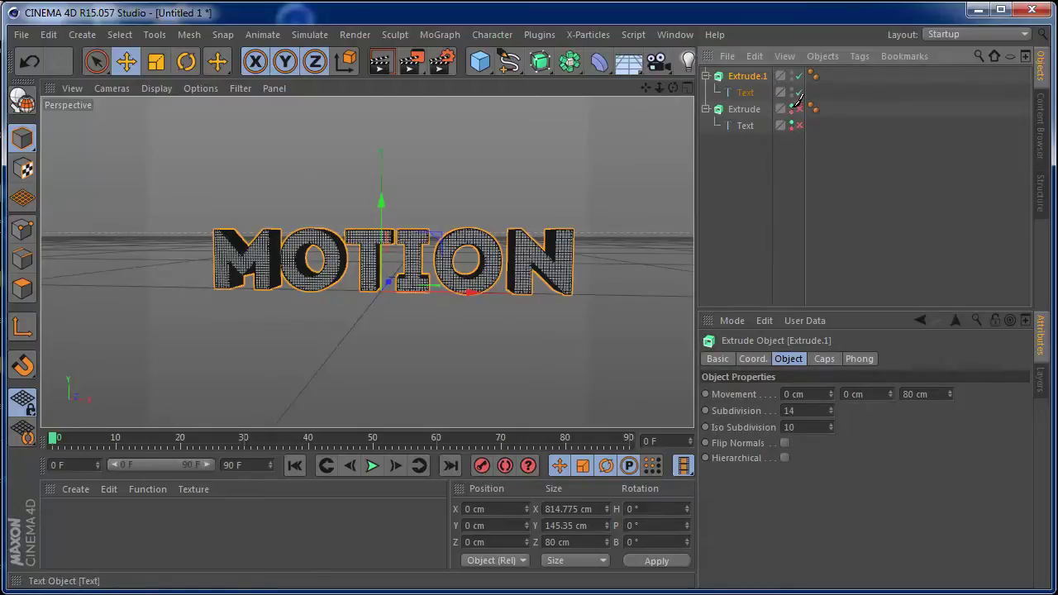
click(798, 108)
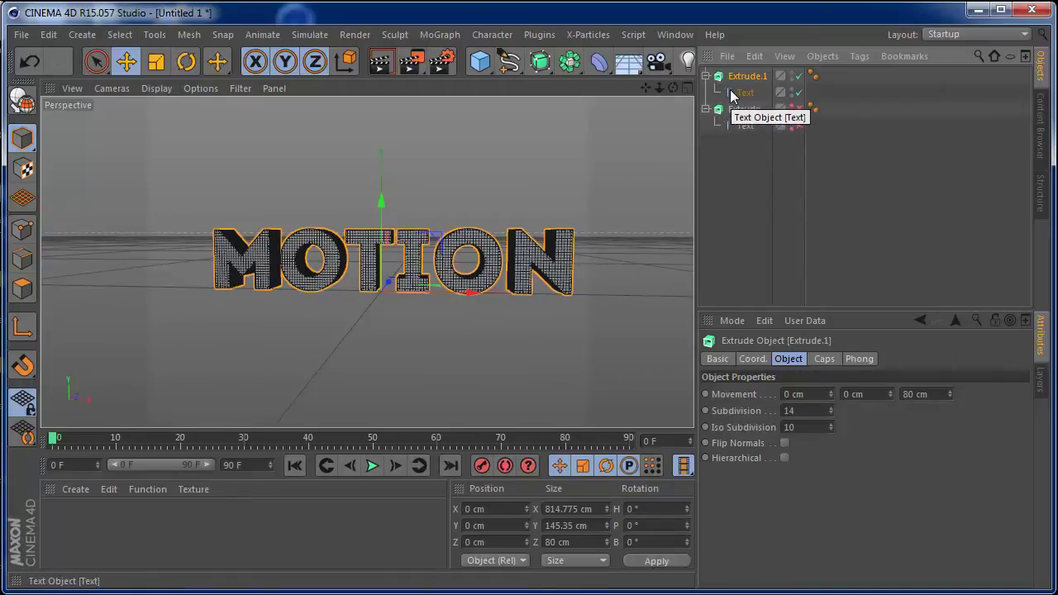
Make the copied Extrude editable and merge its body and both caps into one mesh with Connect Objects + Delete.
key(c)
click(707, 75)
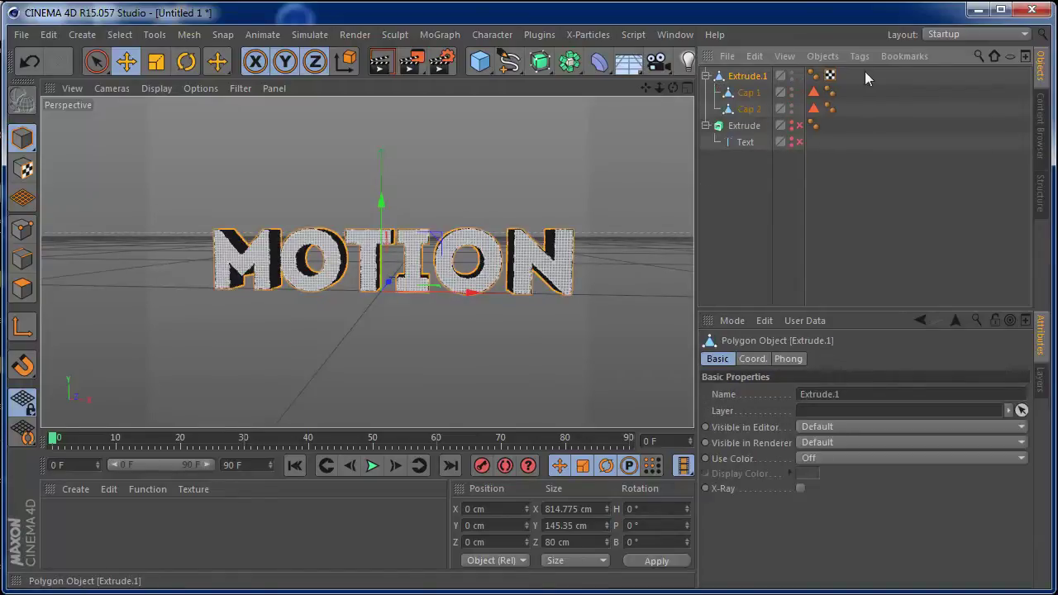
drag(777, 96, 732, 111)
right_click(743, 108)
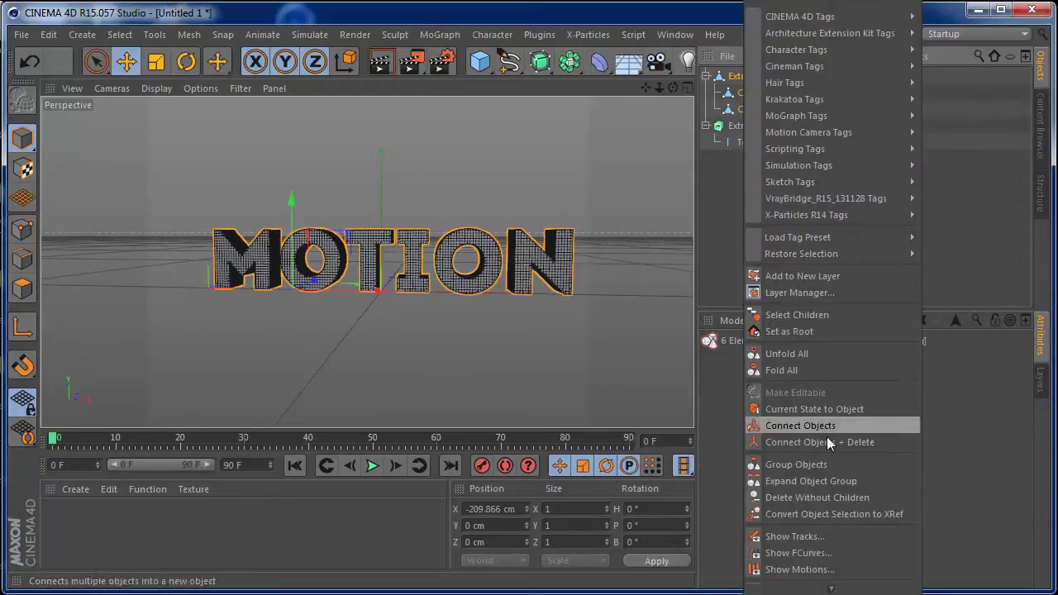
click(825, 444)
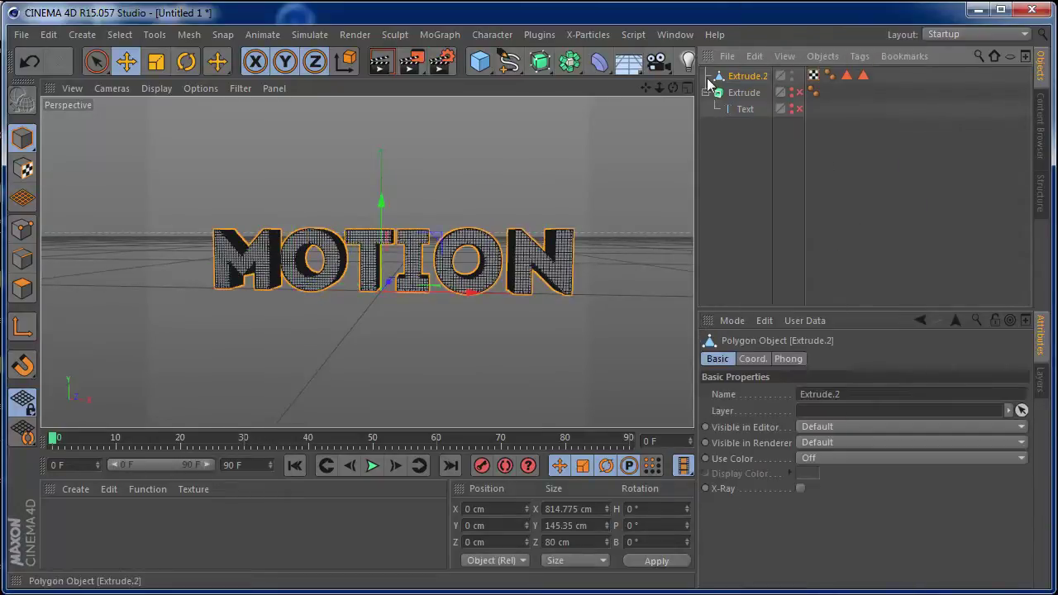
Select all points of the merged text mesh in Points mode and weld them with the Optimize command.
mouse_move(667, 89)
mouse_down()
mouse_move(628, 91)
mouse_move(673, 88)
mouse_up()
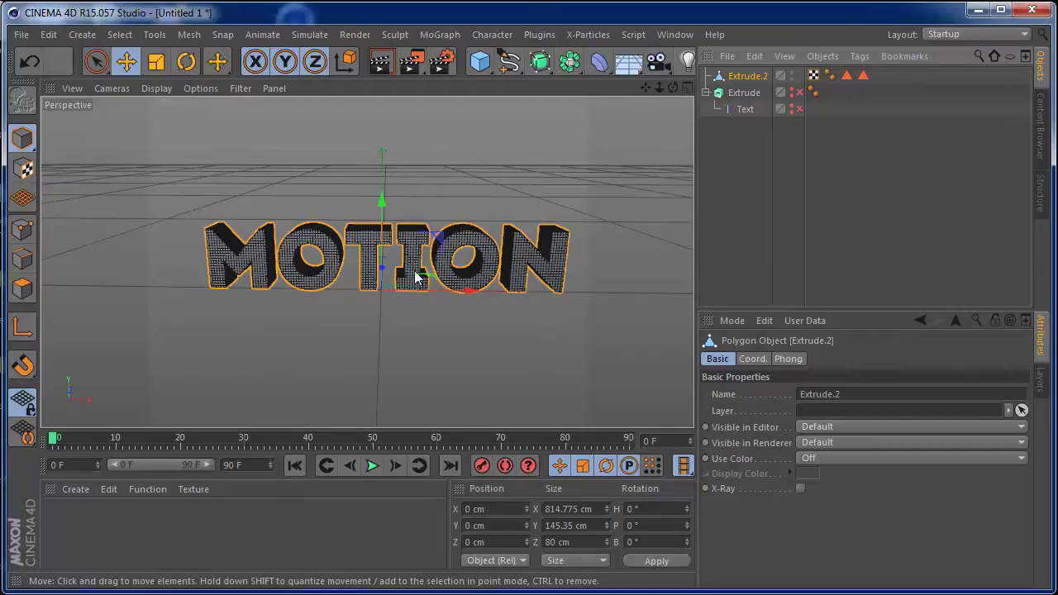
click(24, 232)
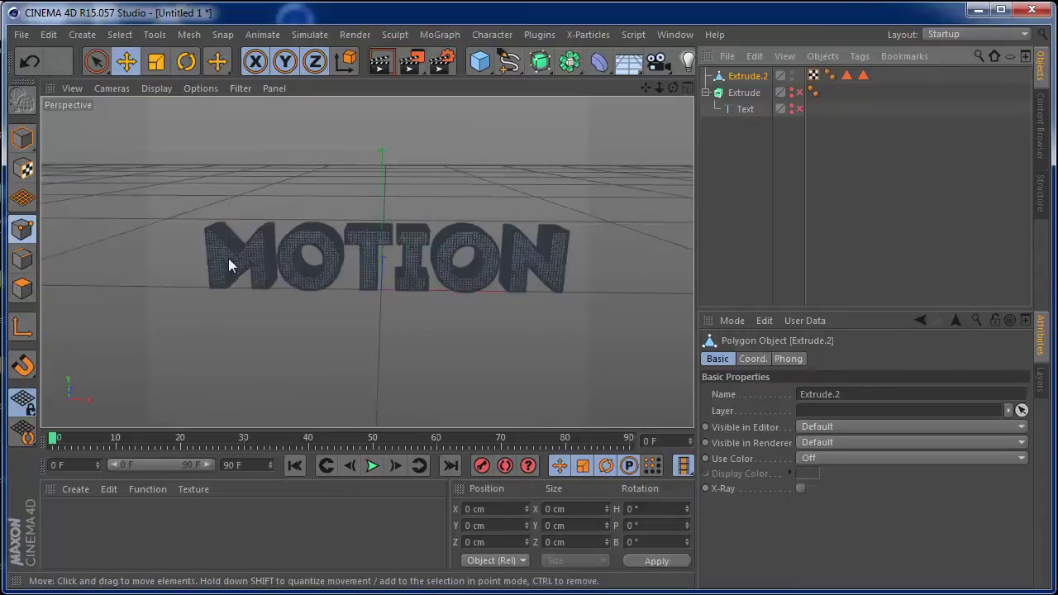
click(120, 34)
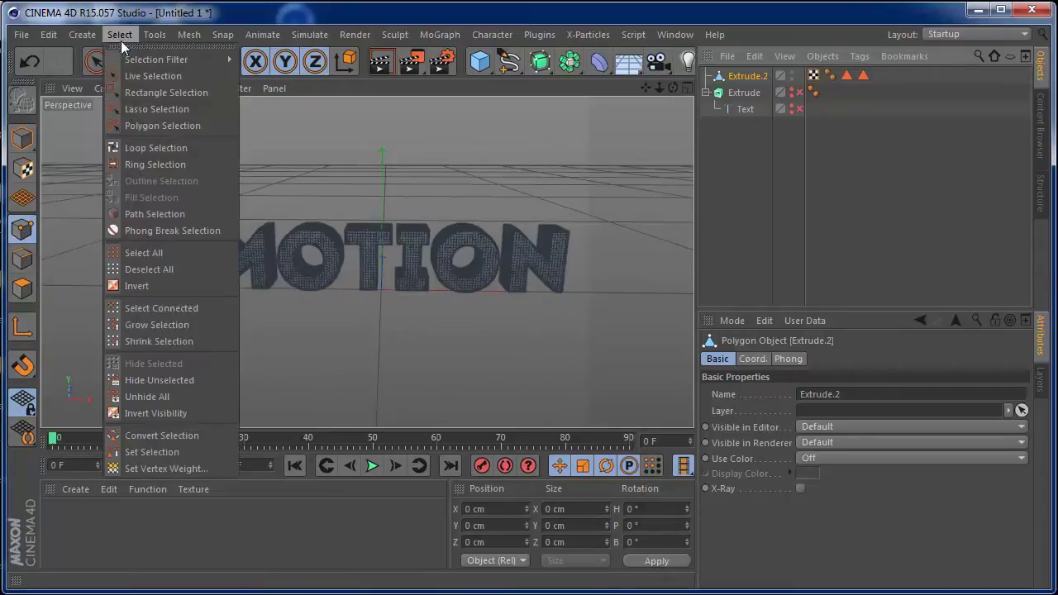
click(149, 248)
click(189, 34)
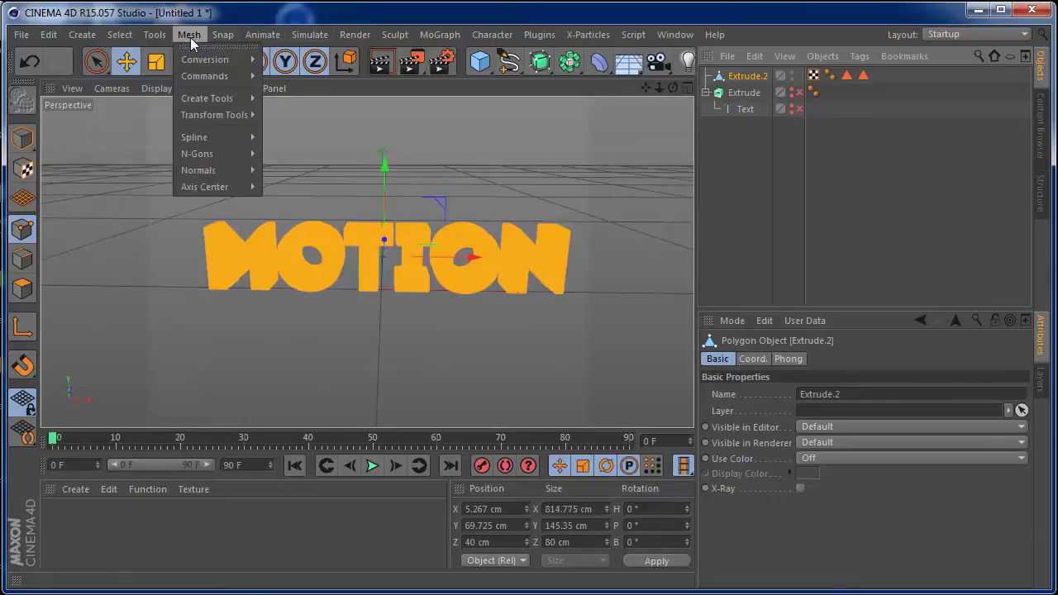
mouse_move(206, 76)
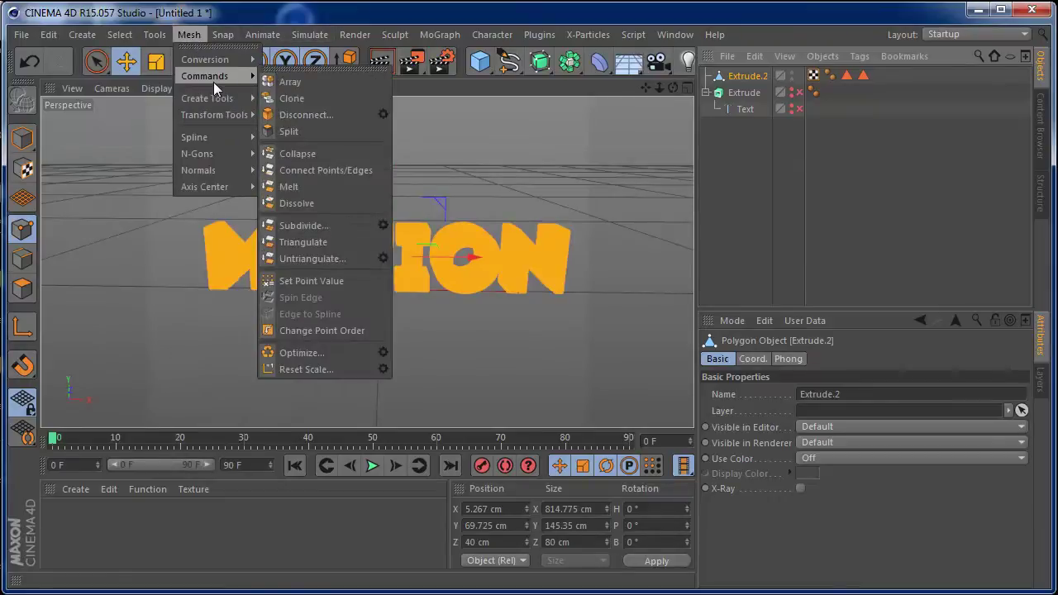
click(381, 353)
click(350, 391)
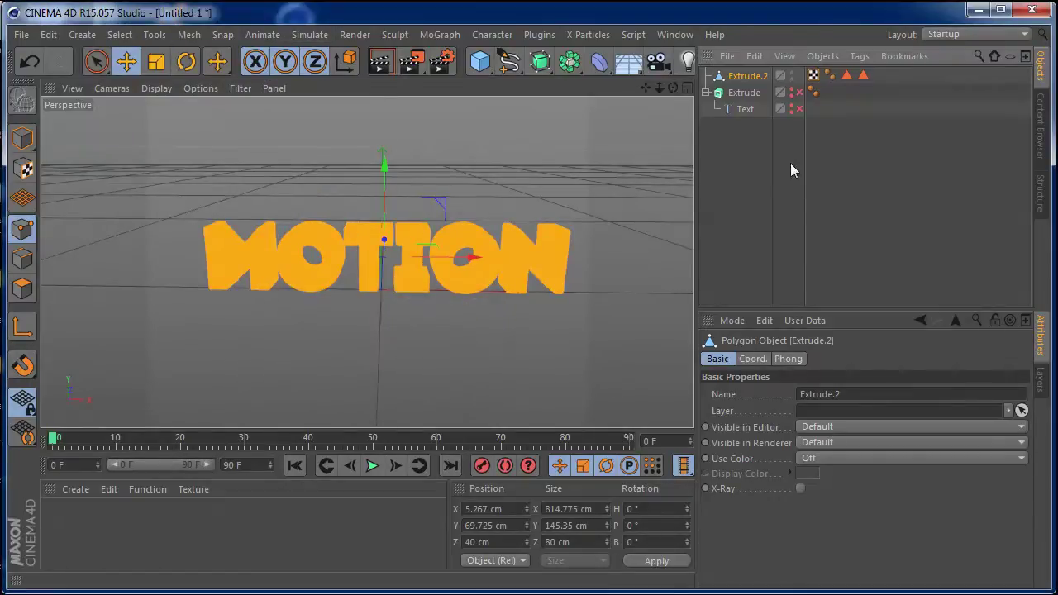
Inspect the optimized letters without a selection, then reselect the merged text mesh and return to Model mode.
click(791, 163)
mouse_move(684, 108)
alt+mouse_down()
mouse_move(367, 261)
mouse_move(366, 196)
mouse_move(367, 262)
mouse_move(677, 91)
alt+mouse_up()
mouse_move(367, 261)
alt+mouse_down()
mouse_move(366, 194)
mouse_move(367, 261)
alt+mouse_up()
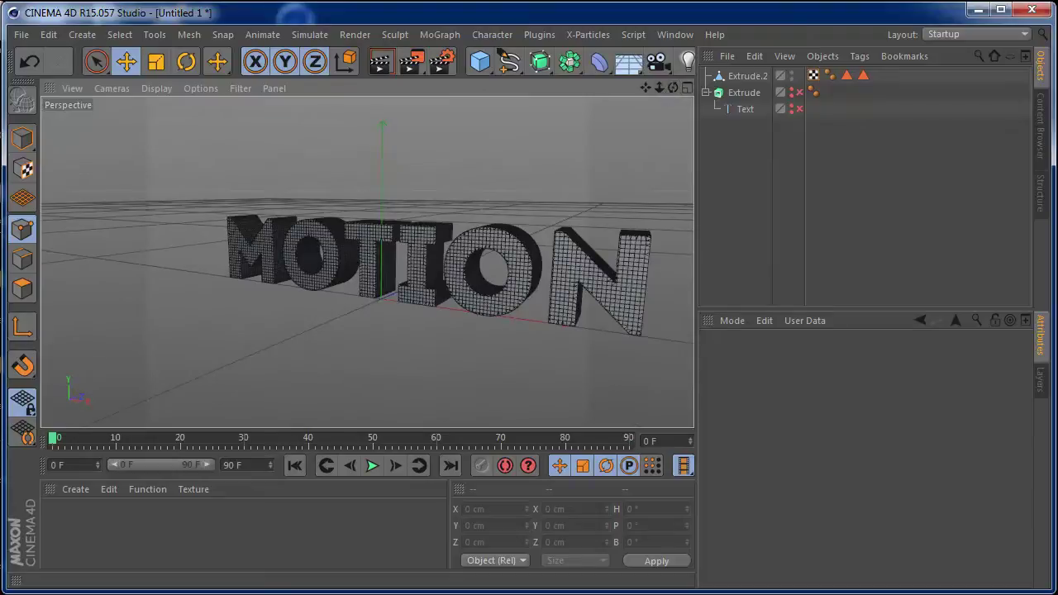
drag(666, 89, 663, 89)
mouse_move(367, 262)
alt+mouse_down()
mouse_move(366, 232)
mouse_move(367, 261)
alt+mouse_up()
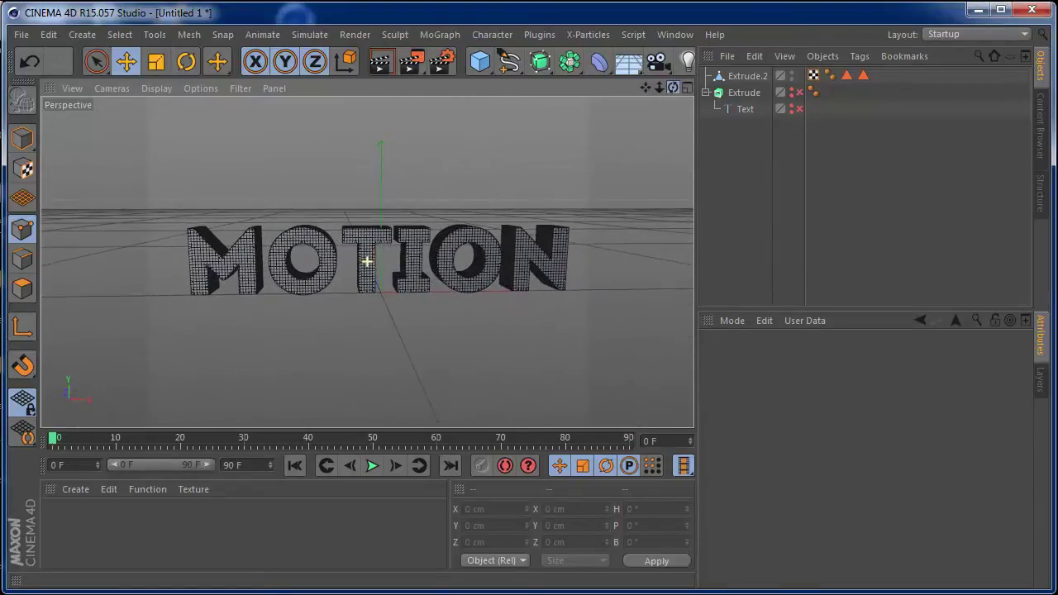
click(736, 76)
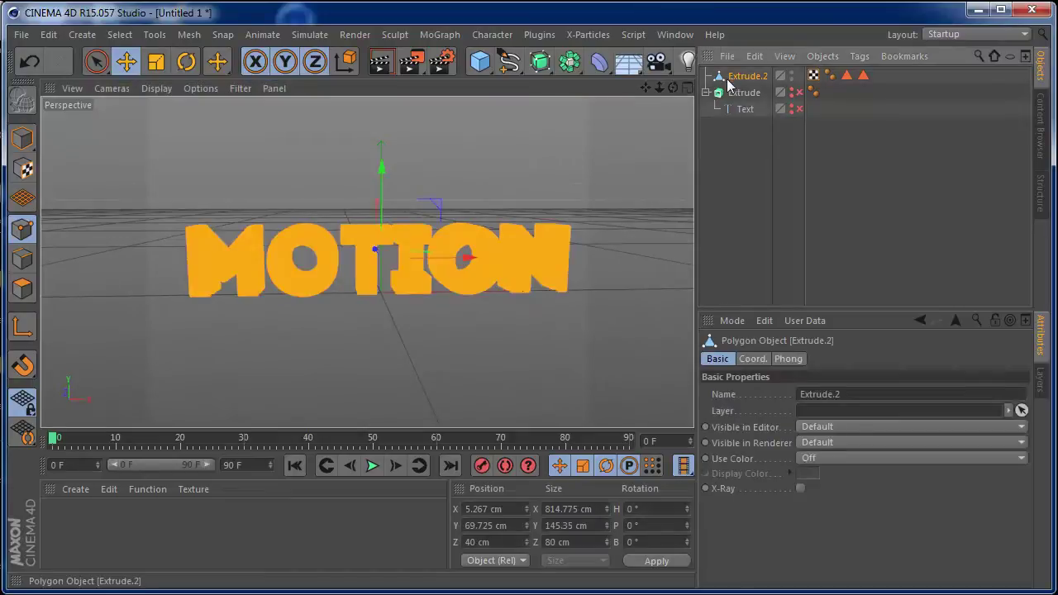
click(22, 139)
Add a Cloth Surface object and make the merged text mesh its child.
drag(673, 88, 645, 124)
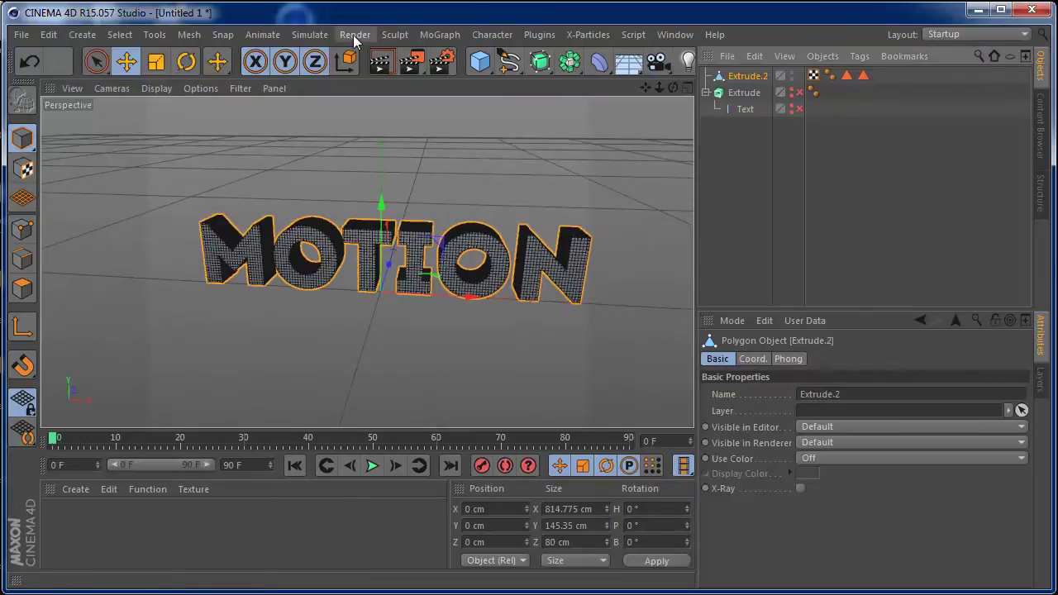
click(310, 35)
mouse_move(327, 61)
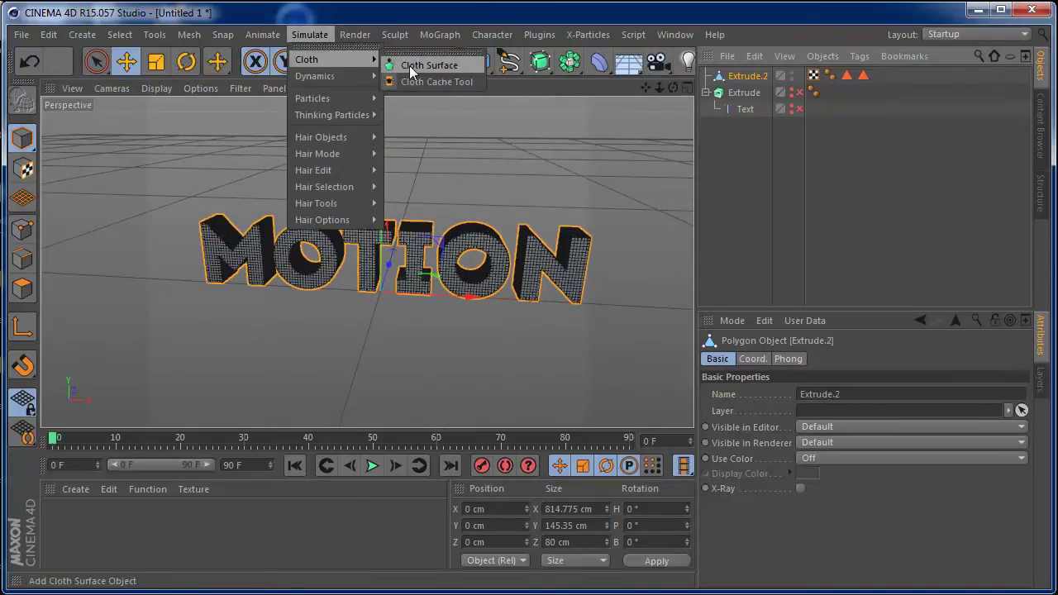
click(417, 59)
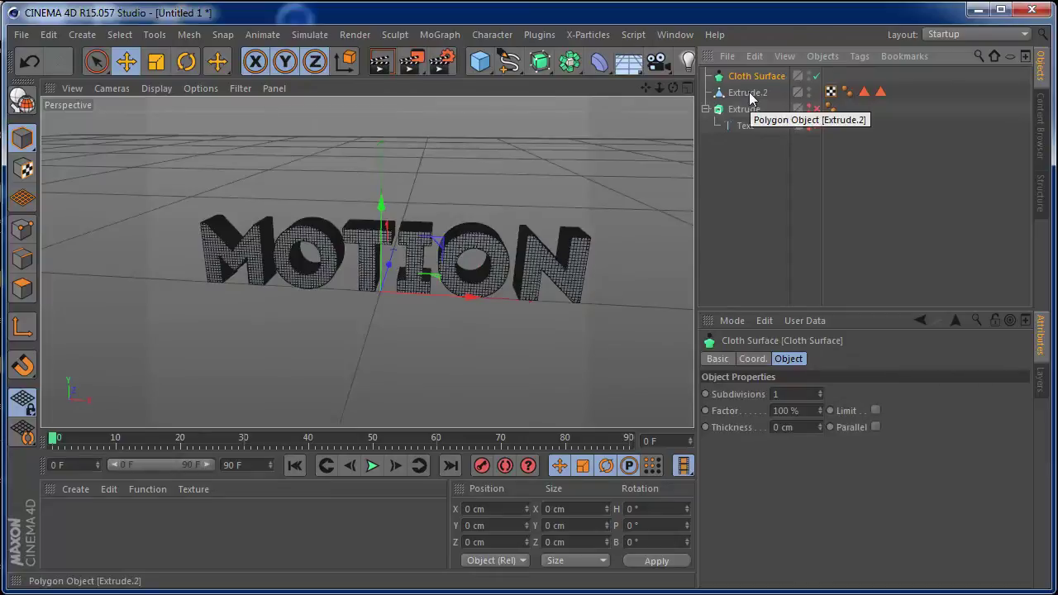
drag(739, 92, 716, 90)
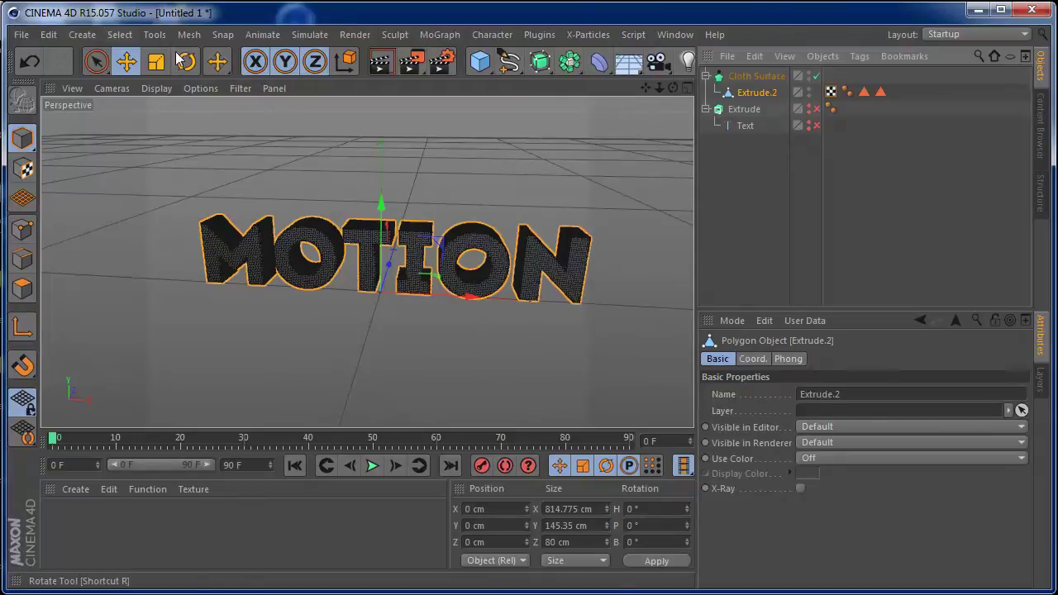
Set the Cloth Surface's Subdivisions to 0 and Thickness to 1 cm, and render a preview of the letters in the viewport.
drag(673, 87, 608, 88)
click(750, 78)
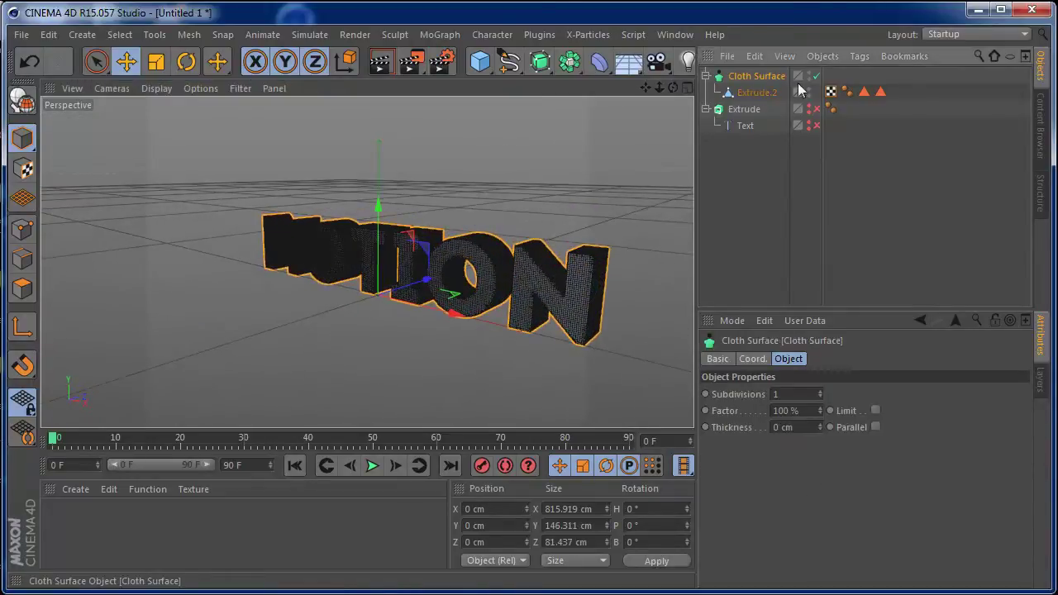
click(819, 397)
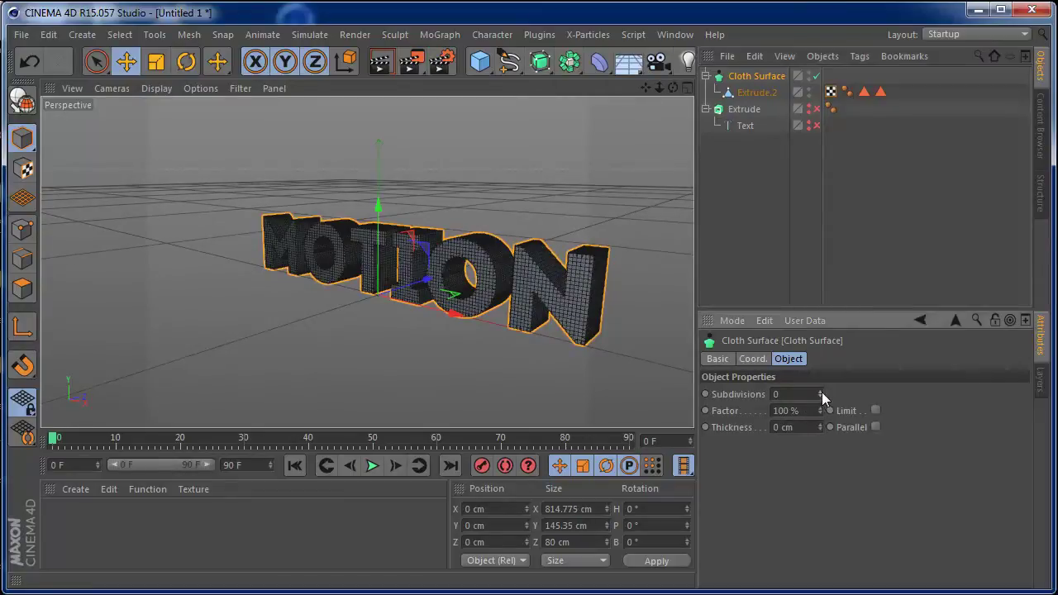
click(820, 424)
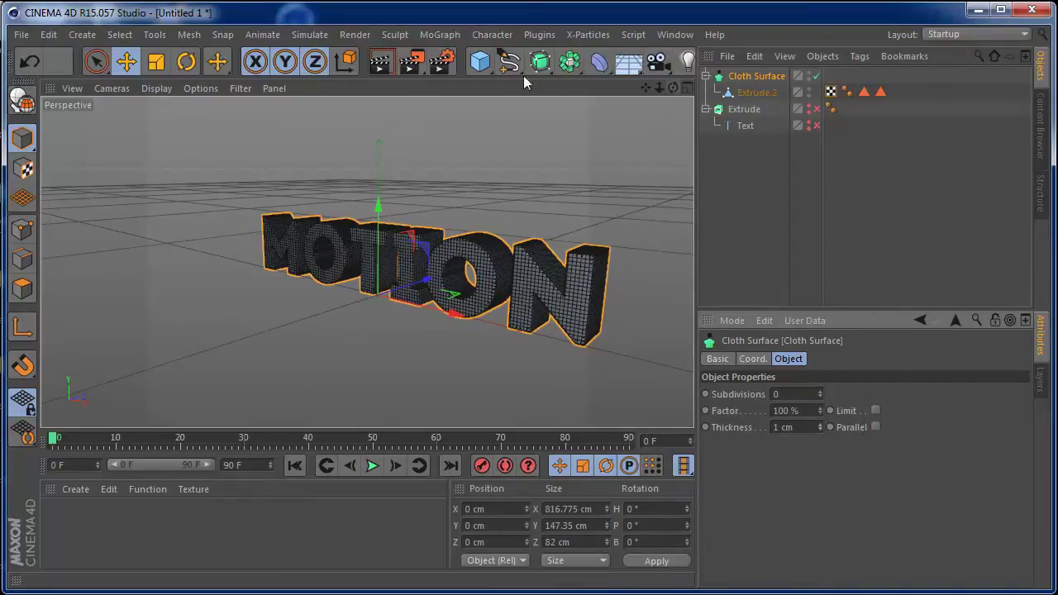
click(389, 69)
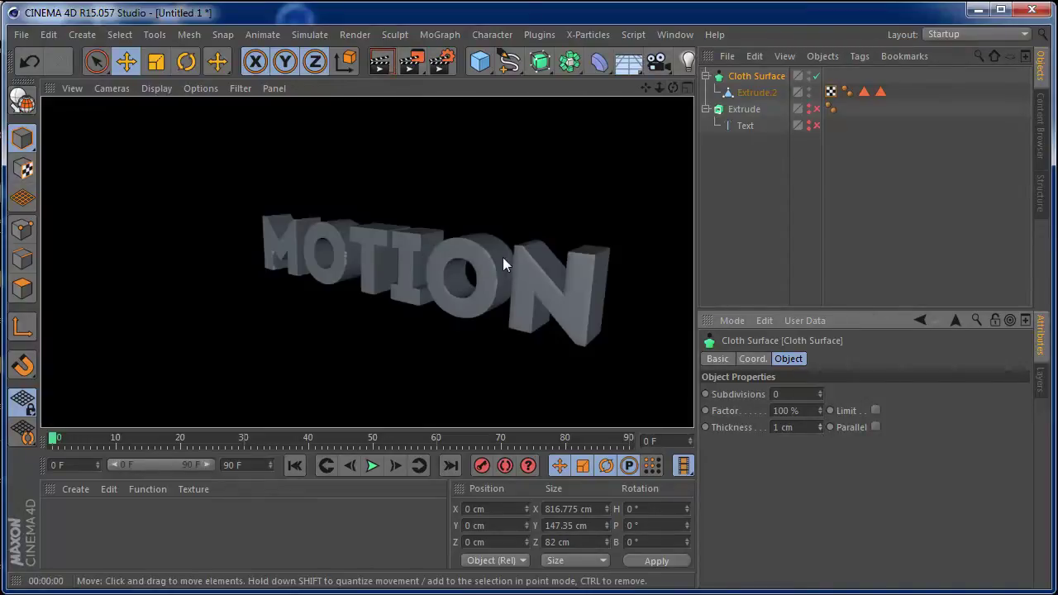
click(738, 221)
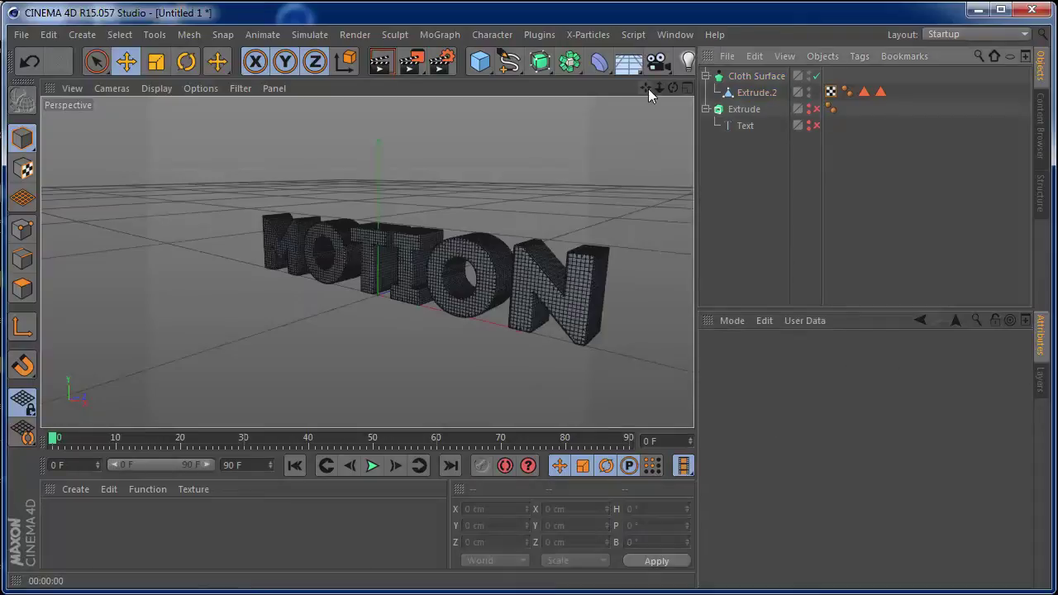
Add a Cloth simulation tag to the merged text mesh and enable its Use Tear option.
click(756, 93)
right_click(756, 94)
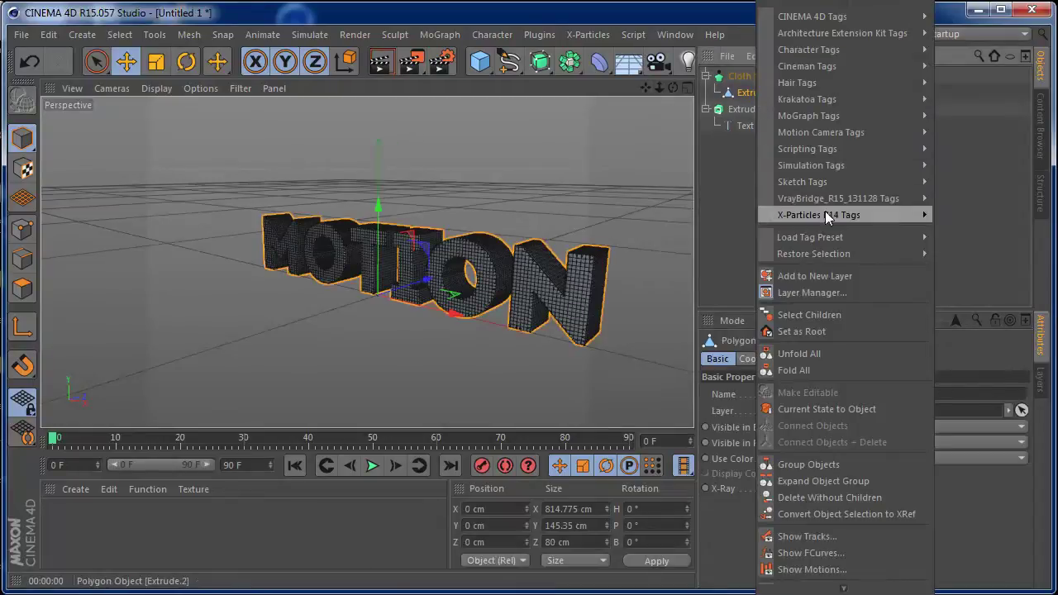
mouse_move(849, 167)
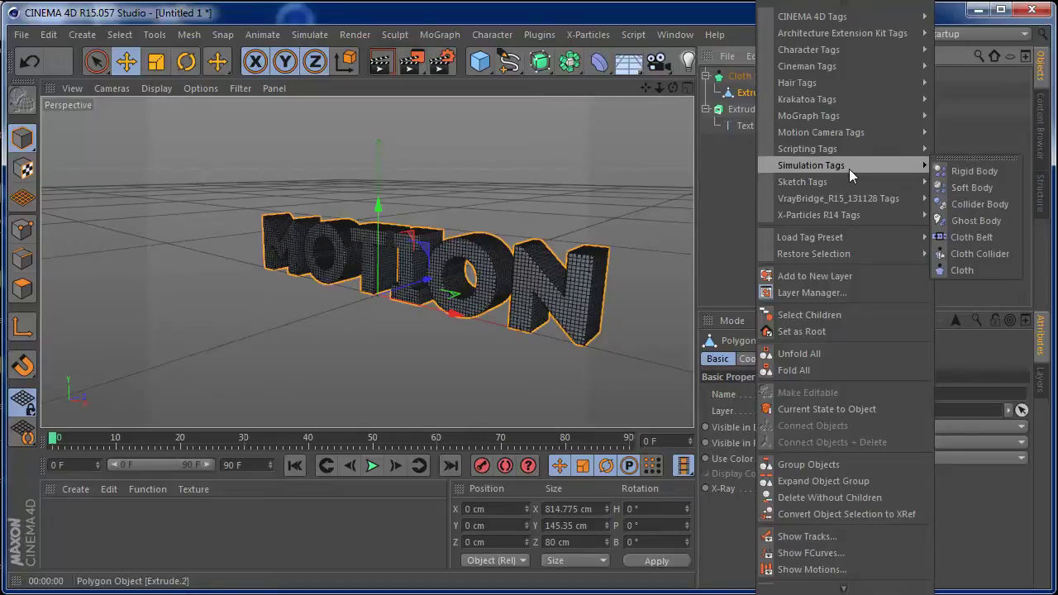
click(959, 271)
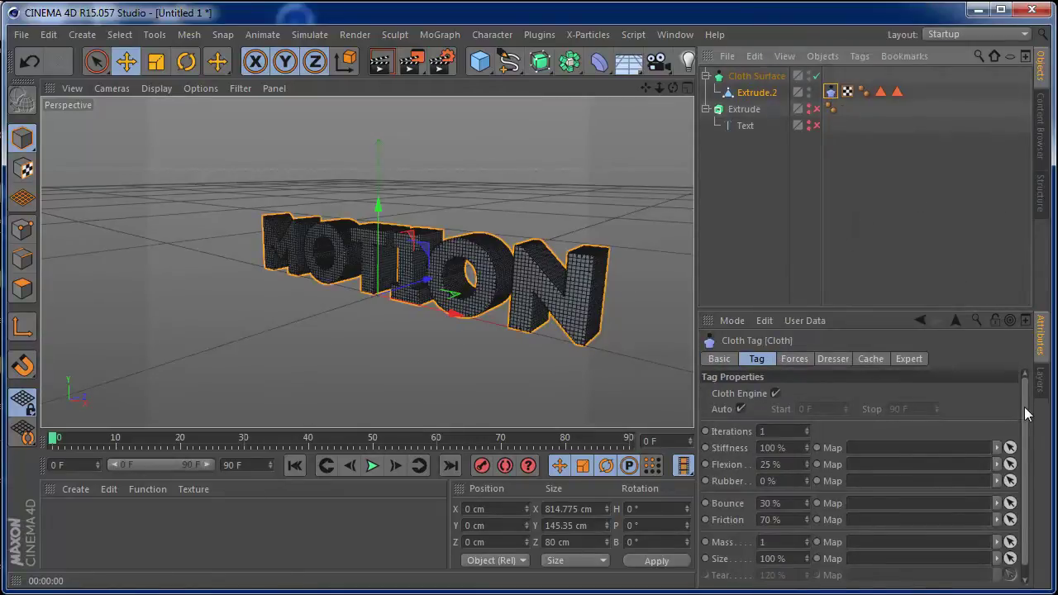
scroll(1028, 465, down, 1)
click(760, 580)
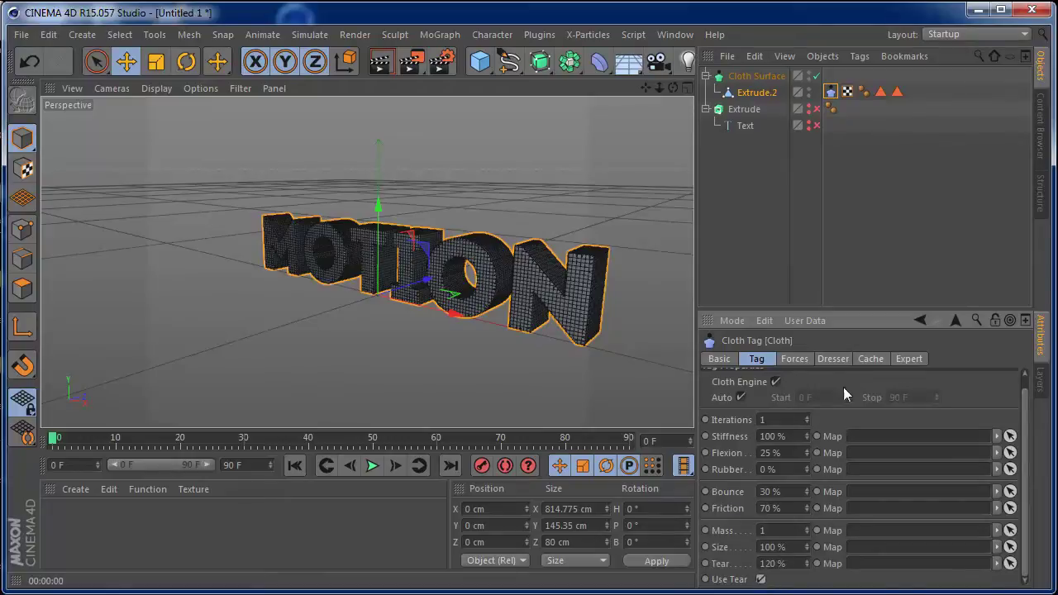
Set the Cloth tag's Gravity to 0 and look over its Dresser and Cache settings.
click(795, 359)
drag(871, 381, 809, 379)
click(806, 376)
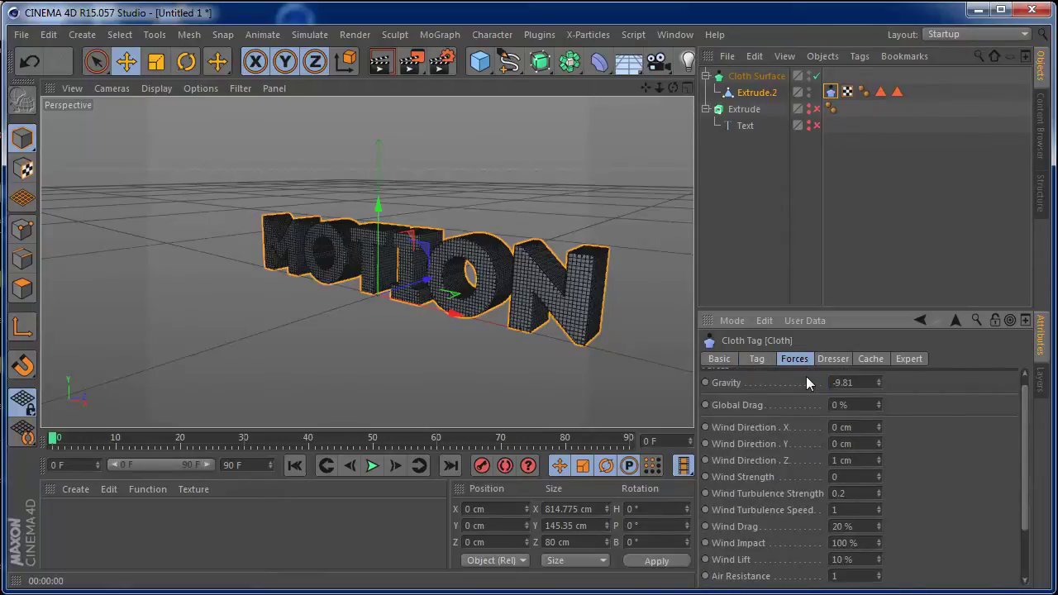
drag(868, 381, 796, 376)
text(0)
key(Return)
click(830, 361)
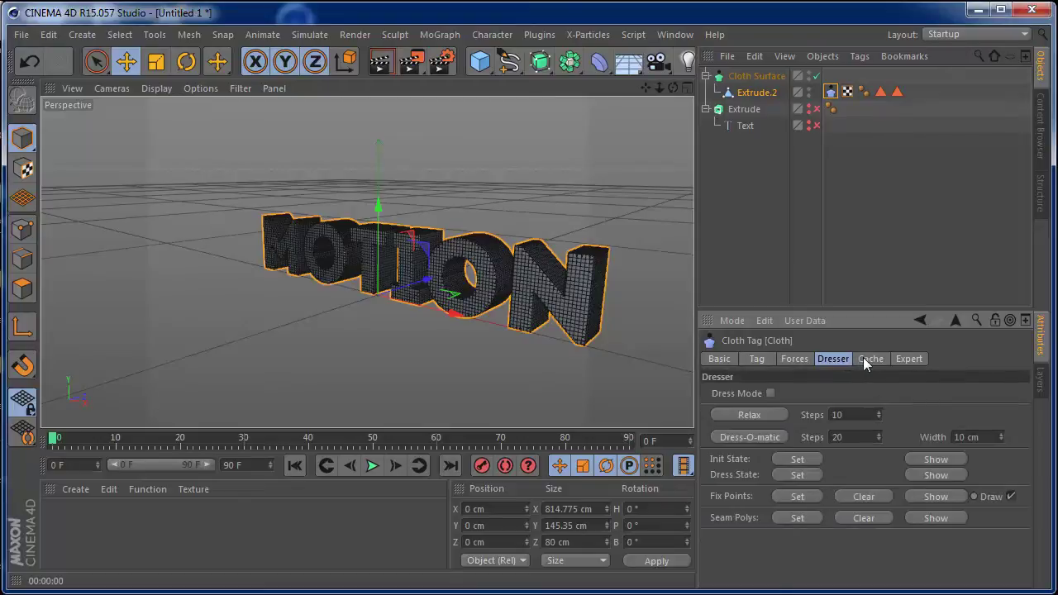
click(863, 358)
click(791, 361)
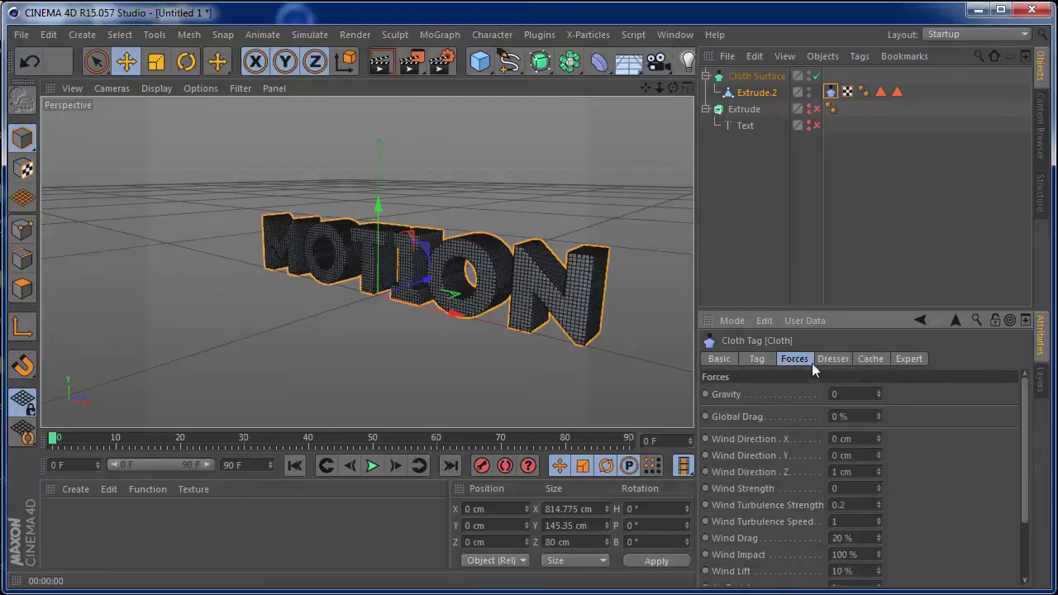
Add an Attractor particle modifier to the scene, outside the Cloth Surface hierarchy.
drag(659, 87, 562, 158)
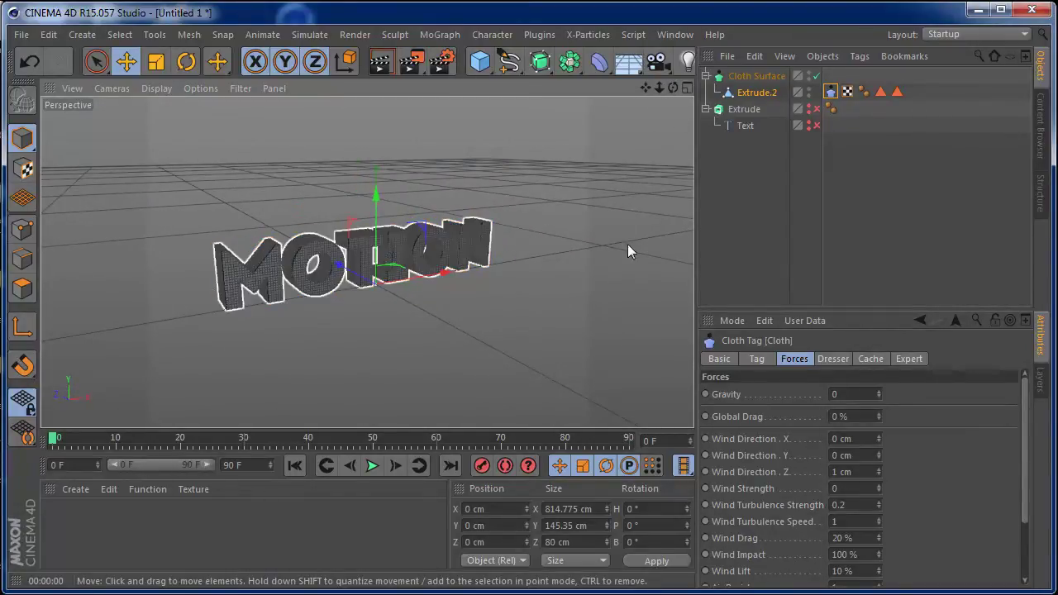
drag(672, 87, 506, 213)
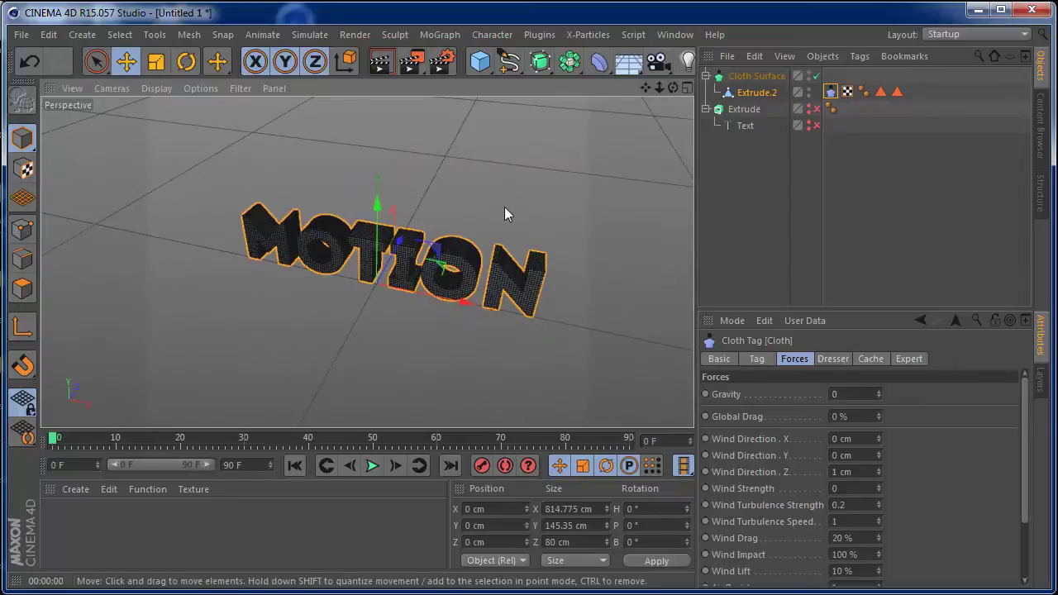
drag(673, 87, 366, 261)
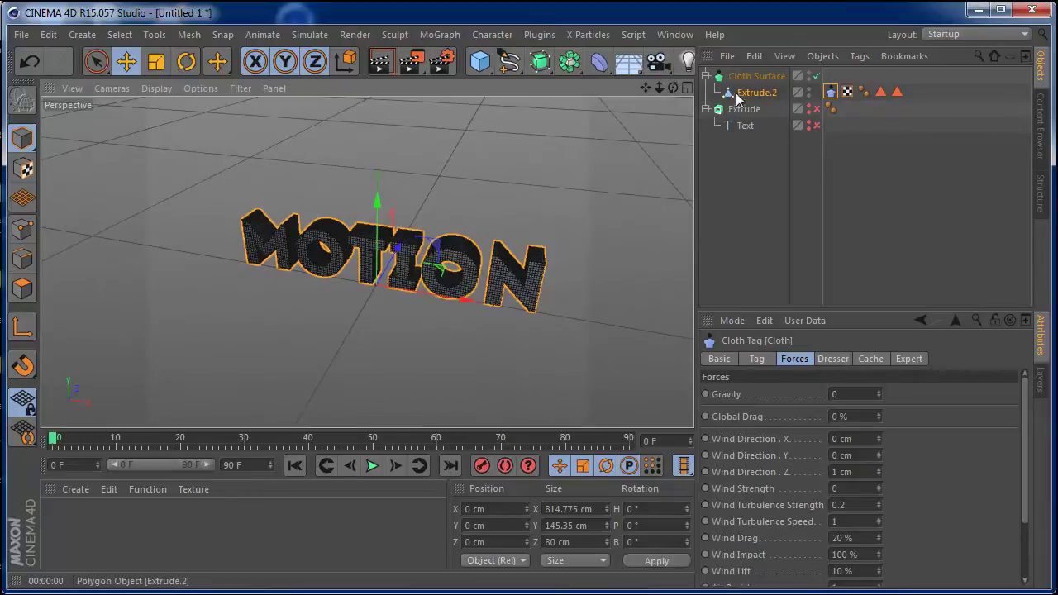
click(754, 76)
click(308, 35)
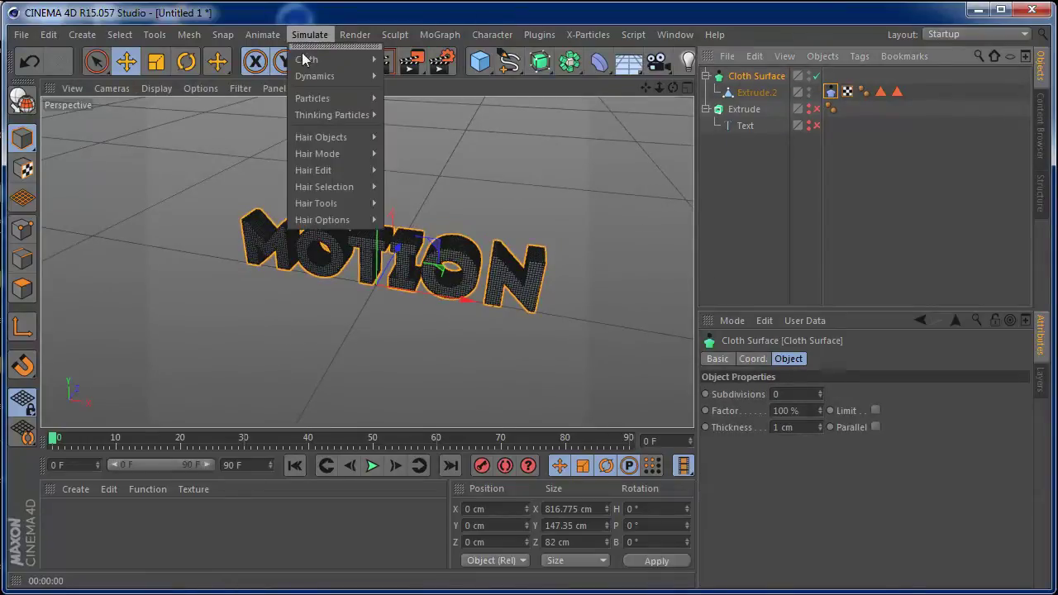
mouse_move(312, 98)
click(419, 125)
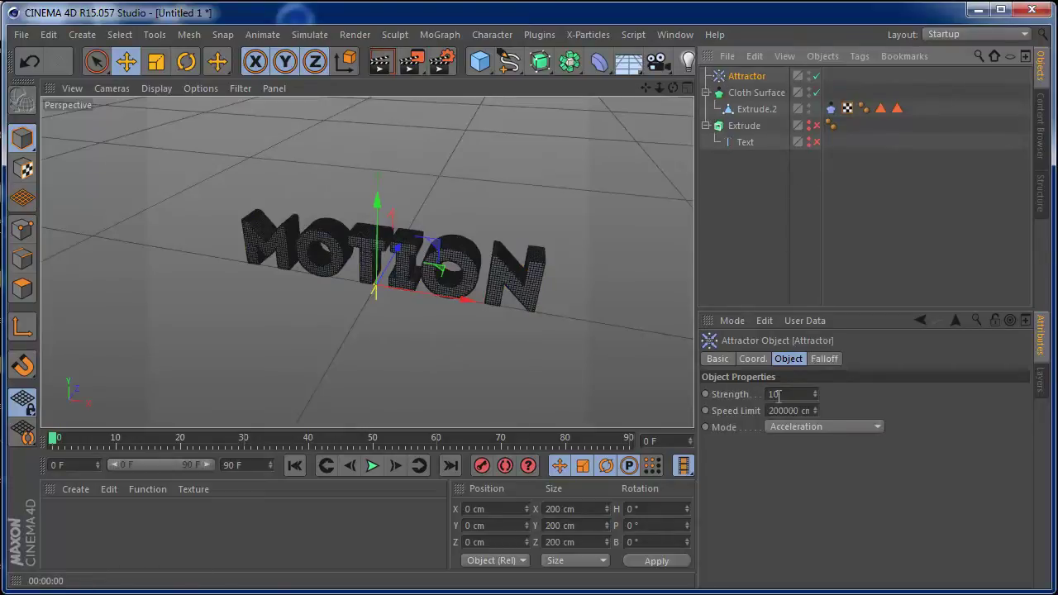
Set the Attractor's Strength to 700 and change its Mode.
click(774, 394)
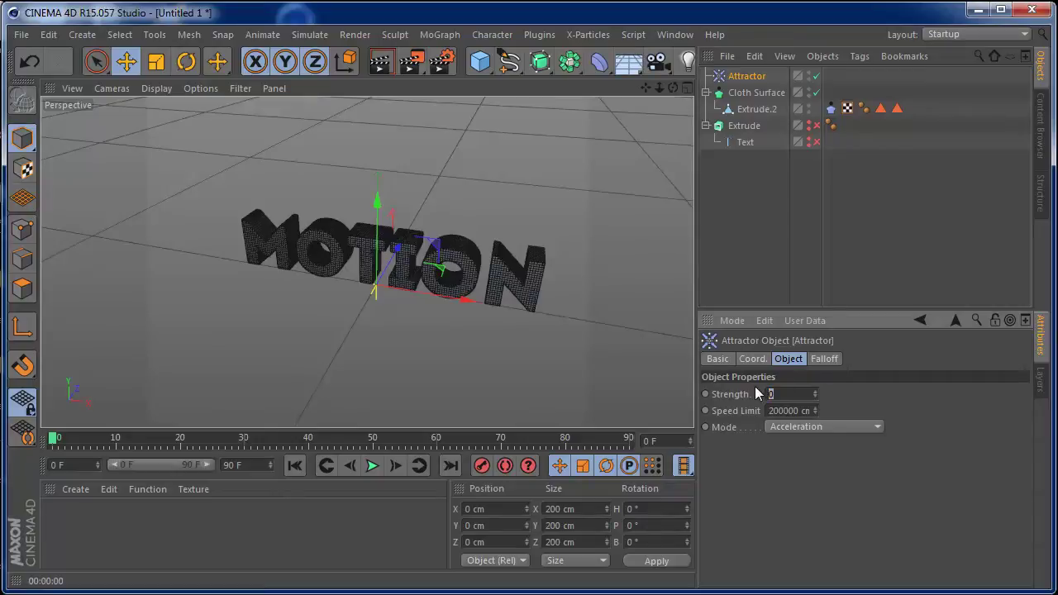
text(700)
key(Return)
click(799, 429)
click(776, 461)
Set the Attractor's falloff Shape to Sphere.
click(835, 360)
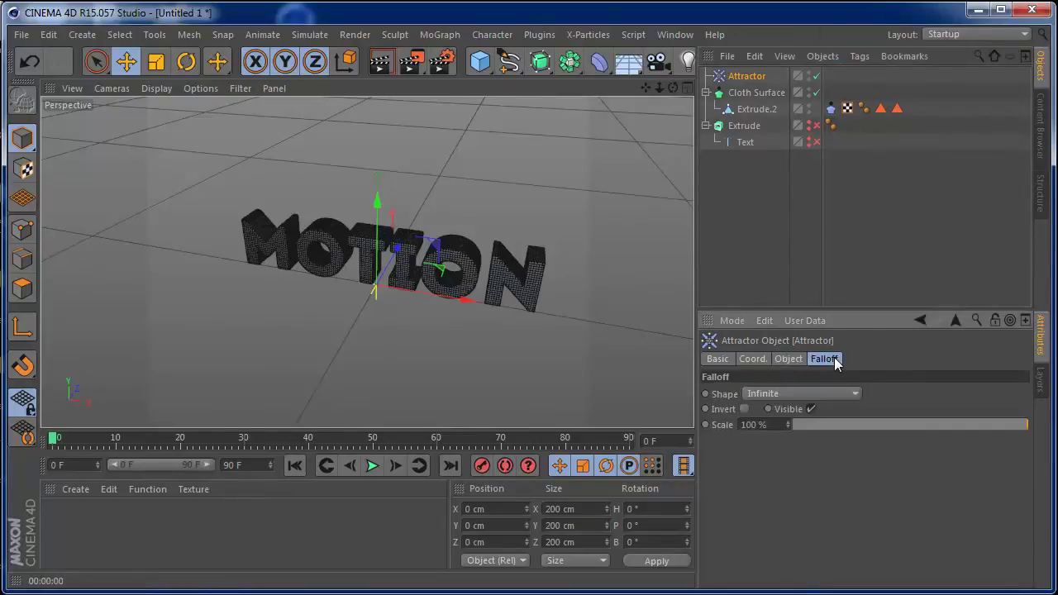
click(794, 395)
click(788, 543)
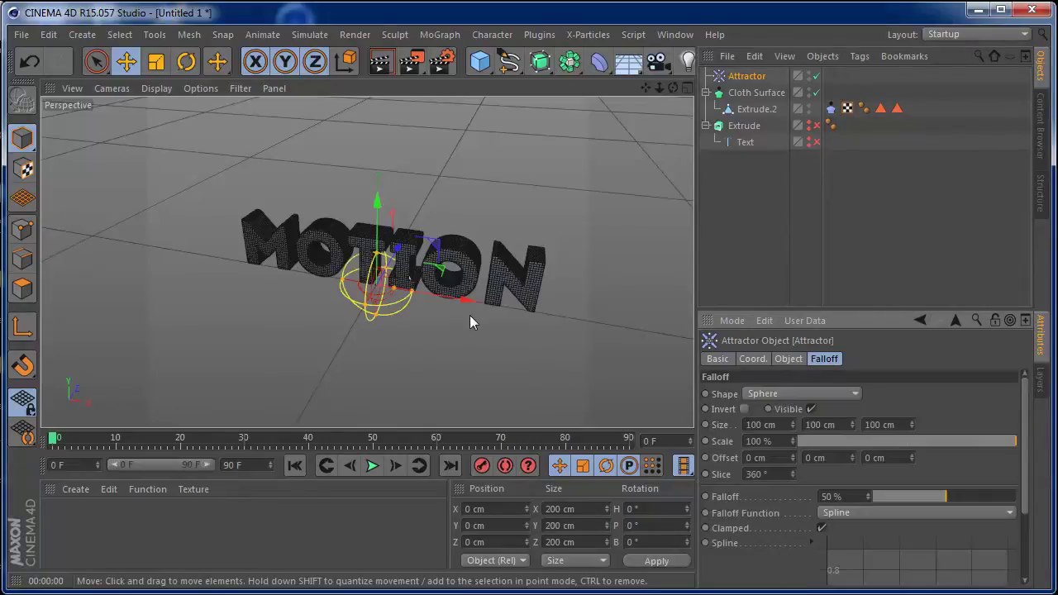
Place the Attractor beside the letter M at about X -593 cm, Y 66 cm, and reduce its Falloff to 0%.
drag(673, 88, 371, 189)
drag(430, 278, 227, 280)
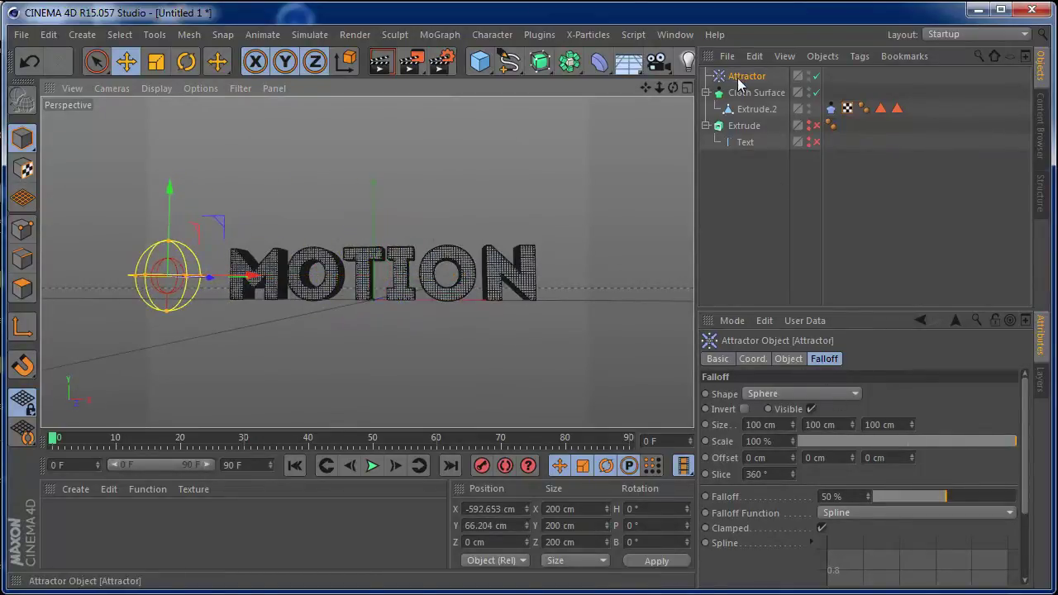
drag(909, 497, 868, 499)
mouse_move(673, 87)
mouse_down()
mouse_move(668, 109)
mouse_move(661, 93)
mouse_up()
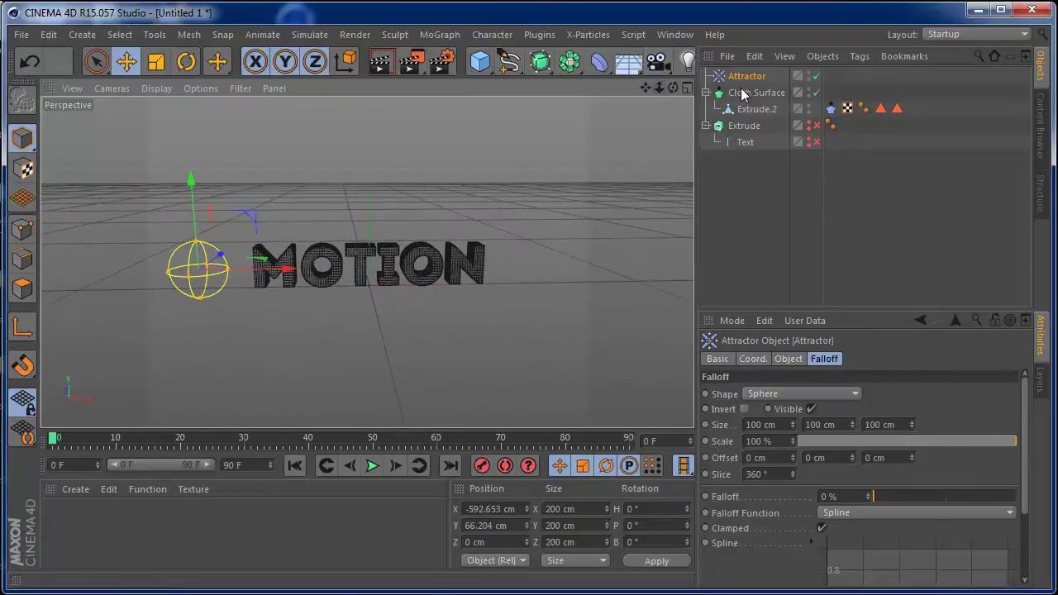
Add the Attractor to the Include list in the Cloth tag's Expert settings.
click(830, 108)
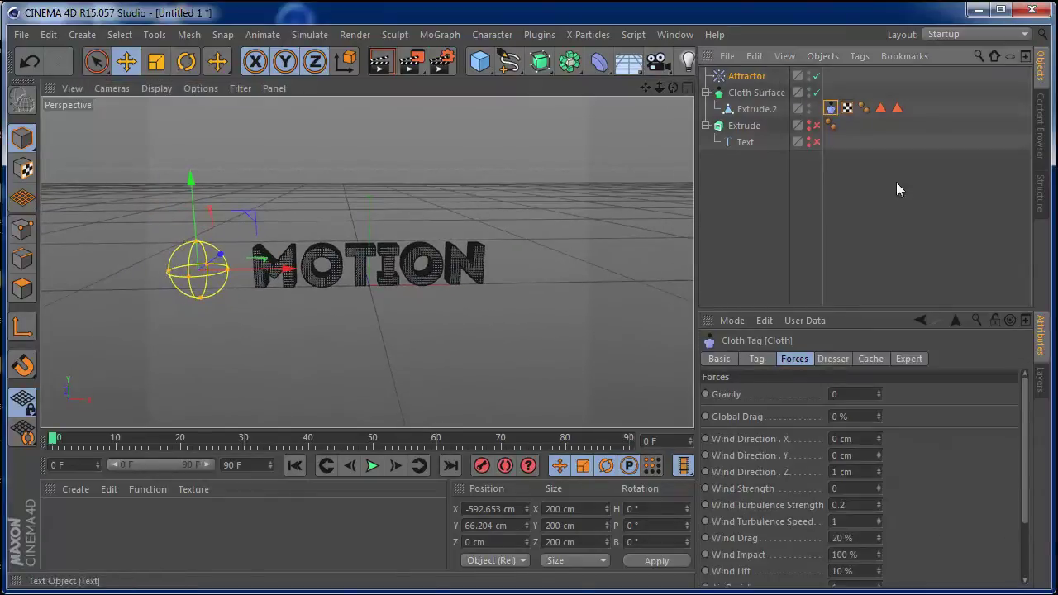
click(913, 362)
drag(746, 76, 797, 519)
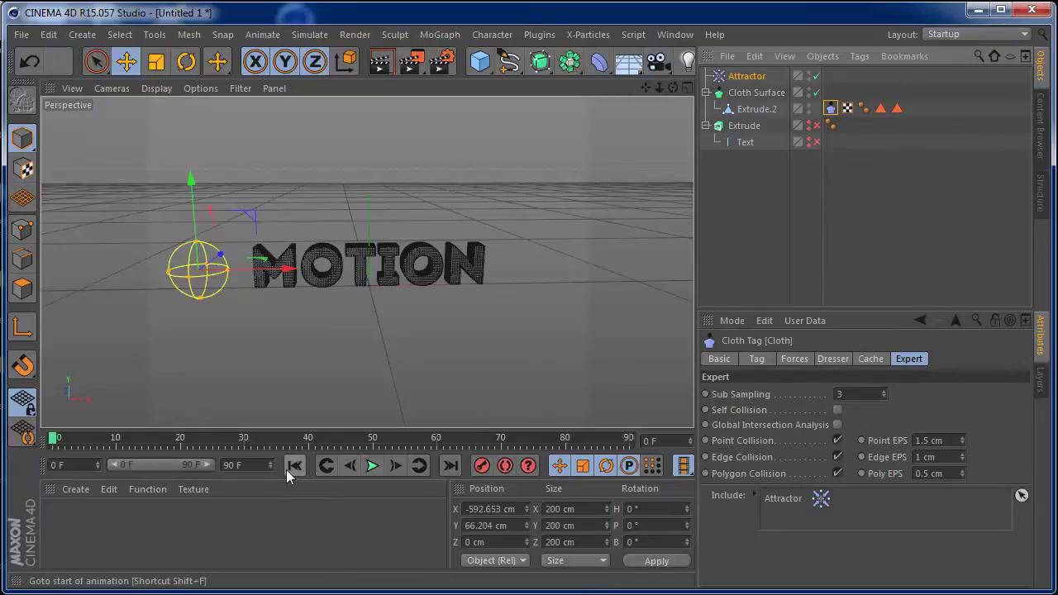
Test the tearing by playing the simulation from frame 0 while moving the Attractor through the whole word.
click(371, 467)
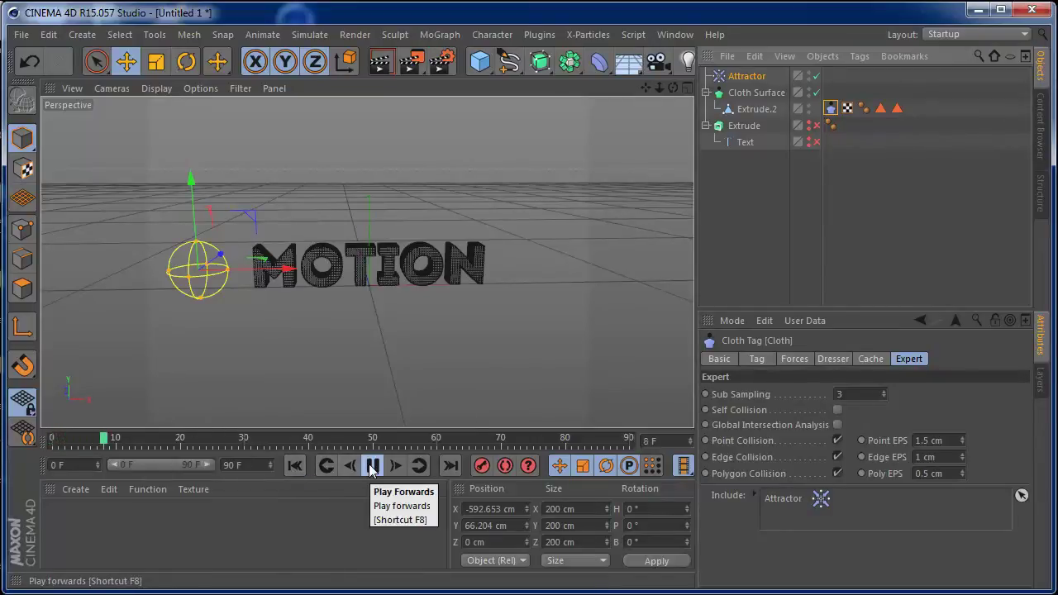
click(372, 467)
click(295, 466)
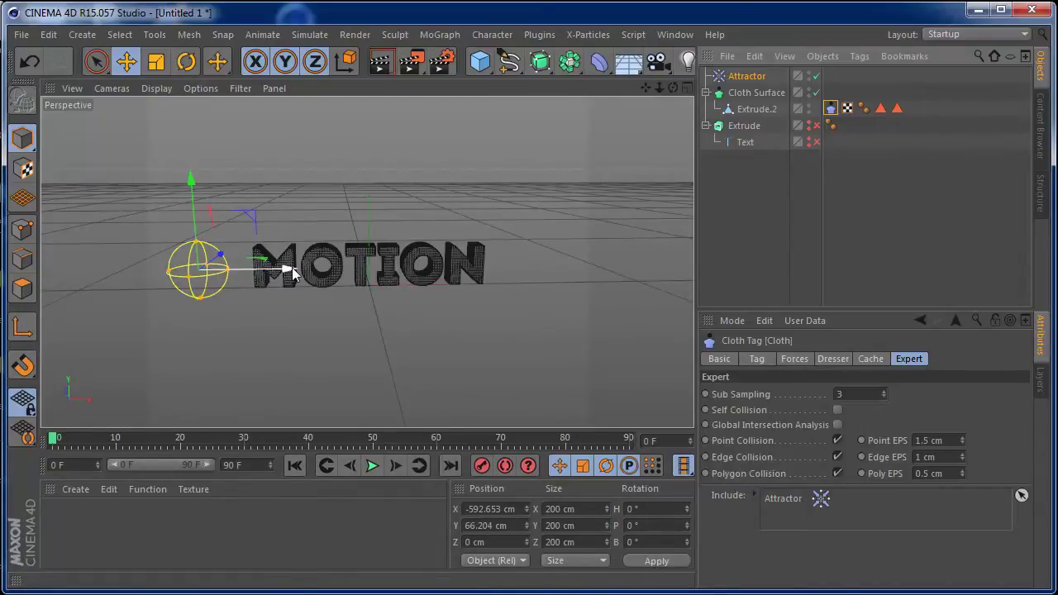
key(F8)
drag(283, 277, 623, 298)
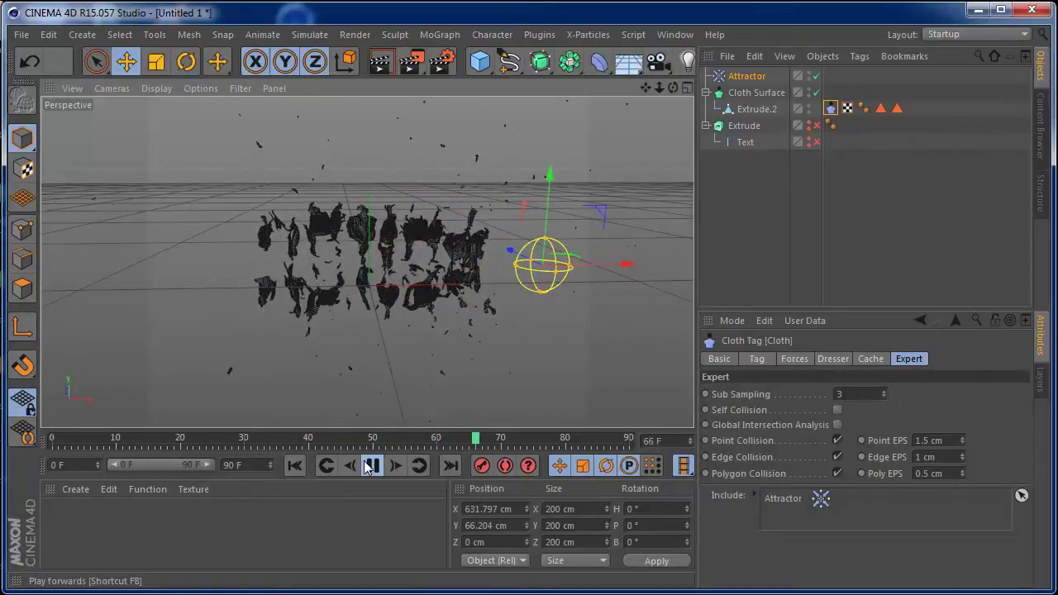
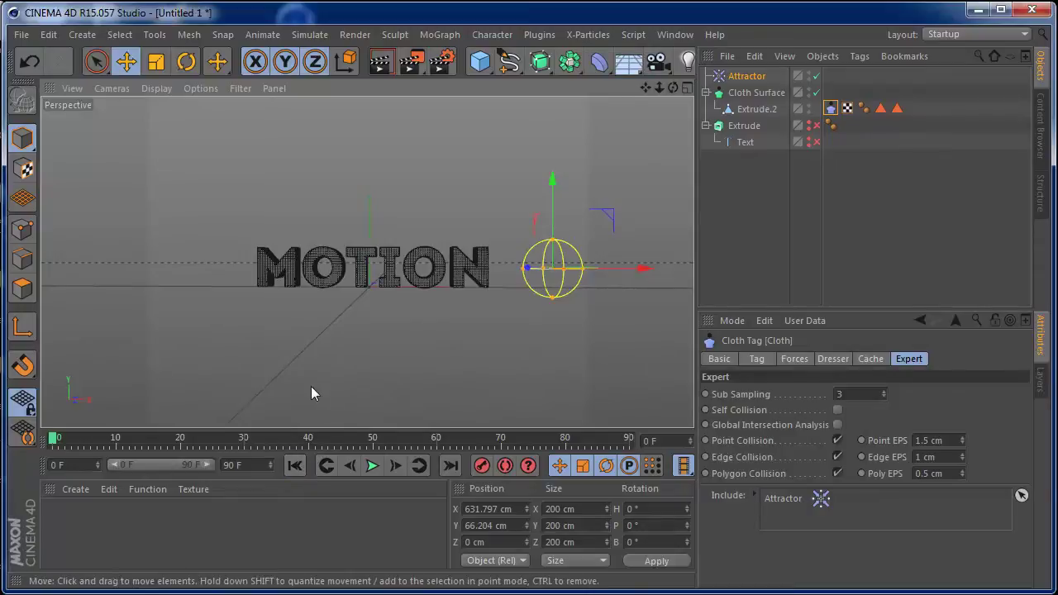
Keyframe the Attractor from about X -631 cm, Y 75 cm at frame 0 to beyond the letter N at frame 40, then rewind.
drag(638, 272, 248, 265)
drag(198, 184, 198, 183)
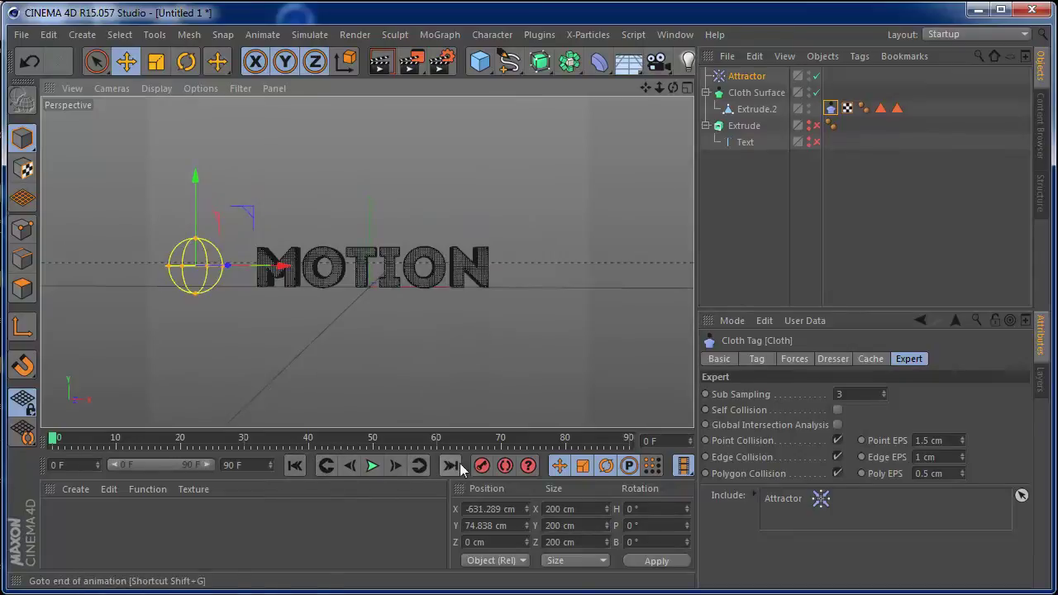
drag(52, 439, 308, 445)
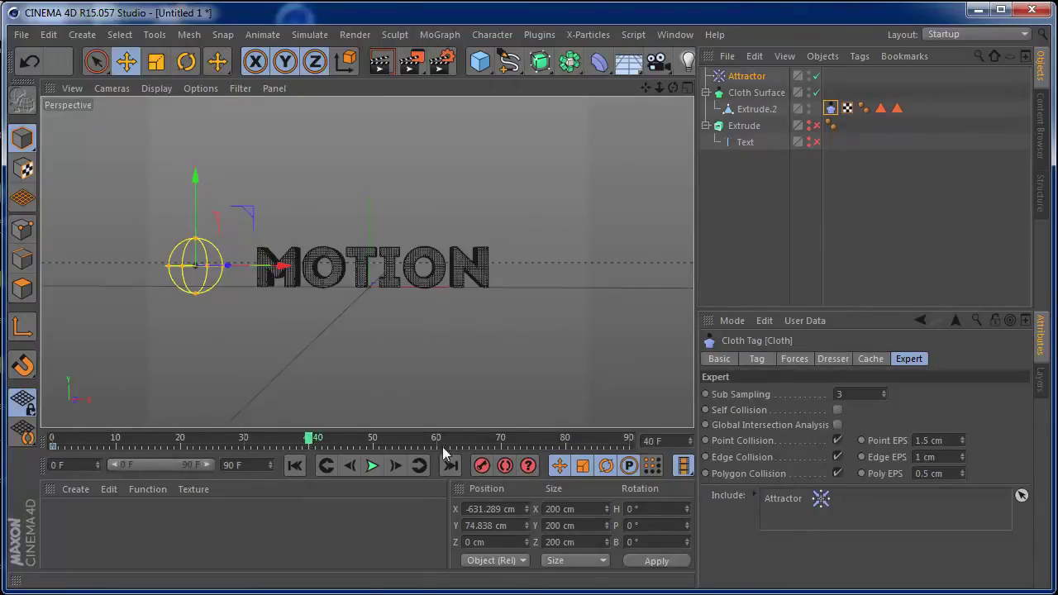
drag(281, 265, 691, 267)
click(482, 468)
click(295, 466)
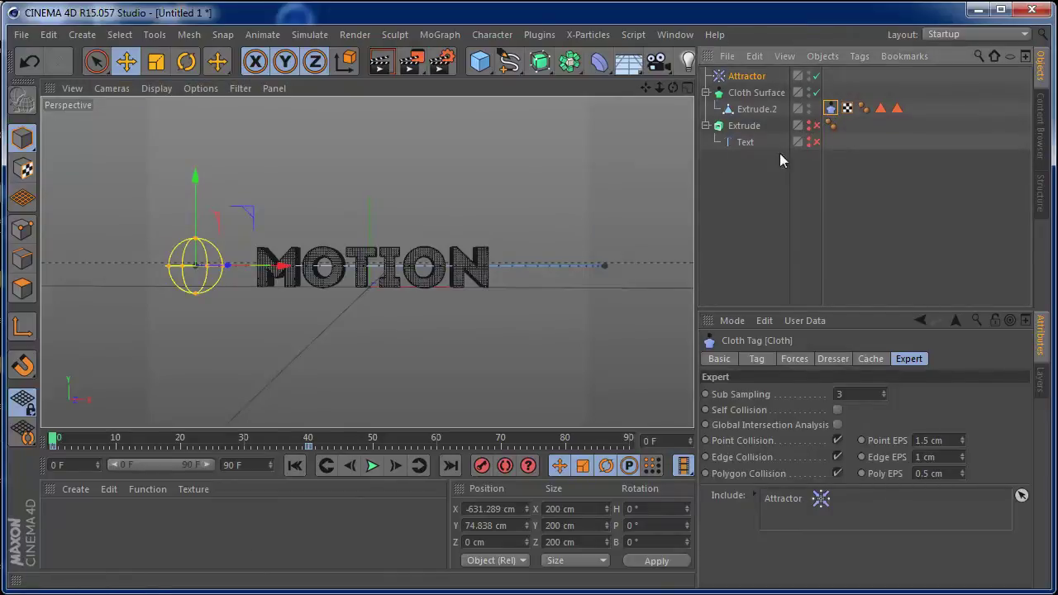
Calculate the Cloth tag's cache, play back the cached tearing, and return to frame 0.
click(874, 360)
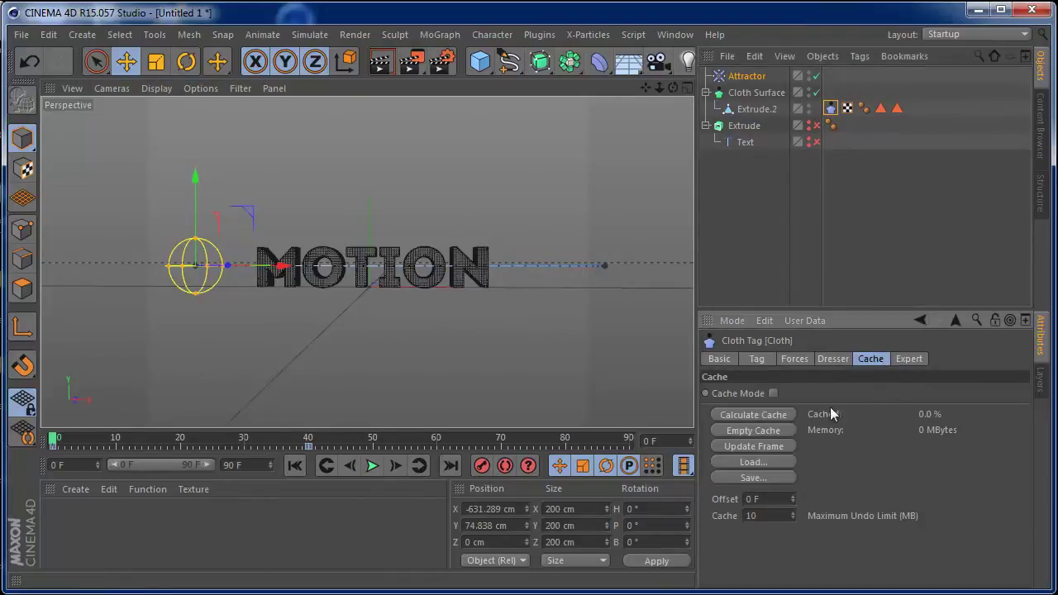
click(785, 415)
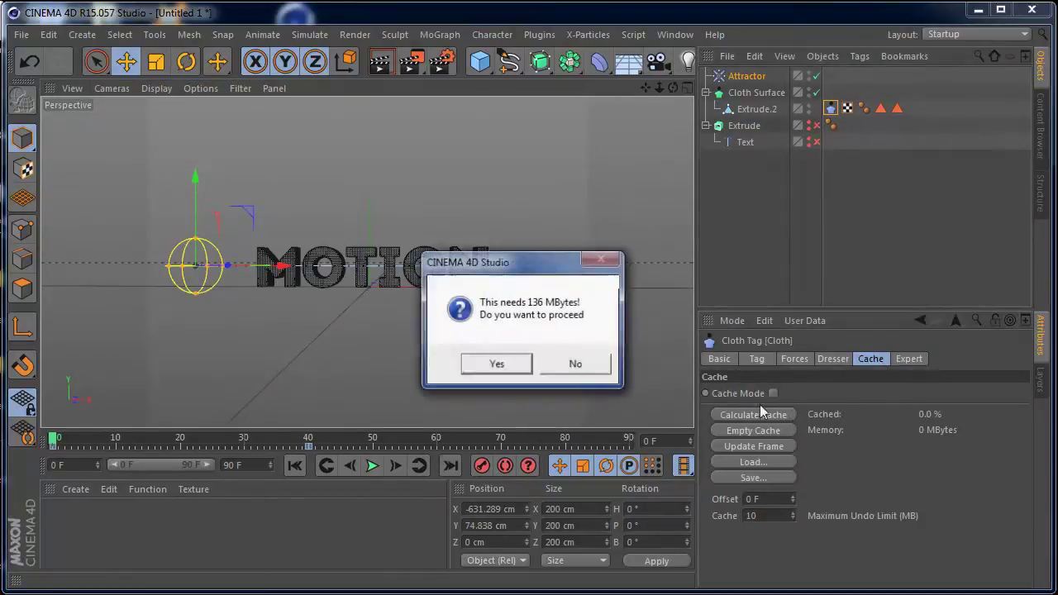
click(499, 365)
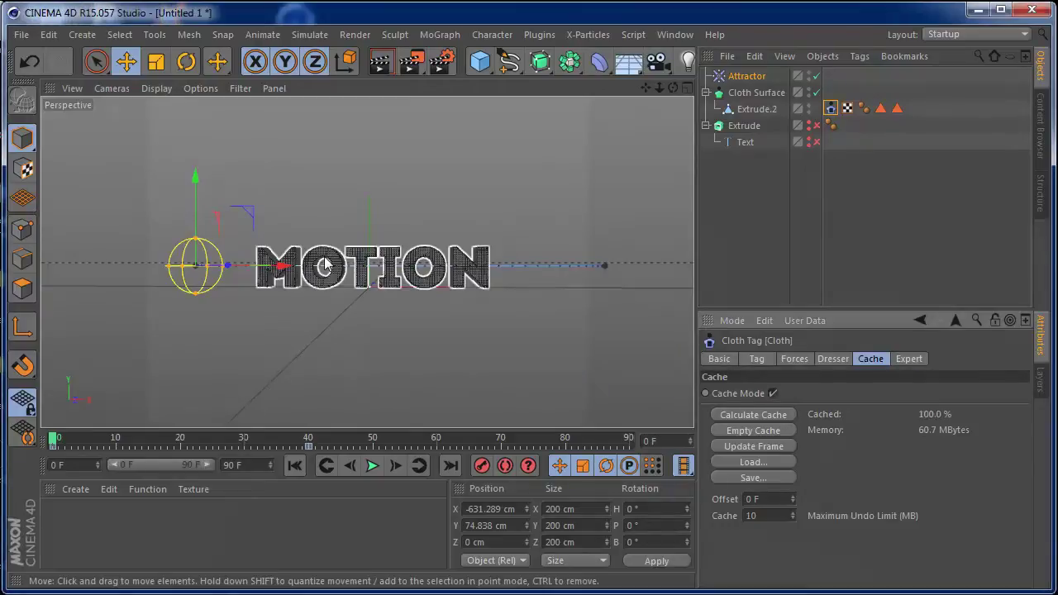
click(372, 465)
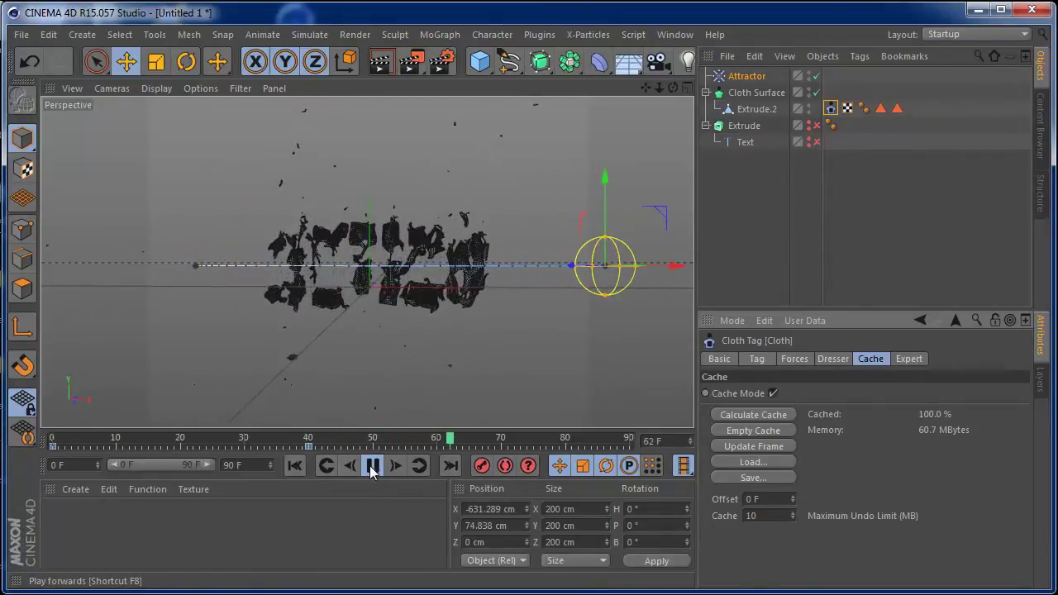
click(372, 467)
click(295, 465)
Lower the Attractor's path to about Y 42 cm at its start and Y 44 cm at the frame 40 key, and play it back.
drag(197, 180, 196, 177)
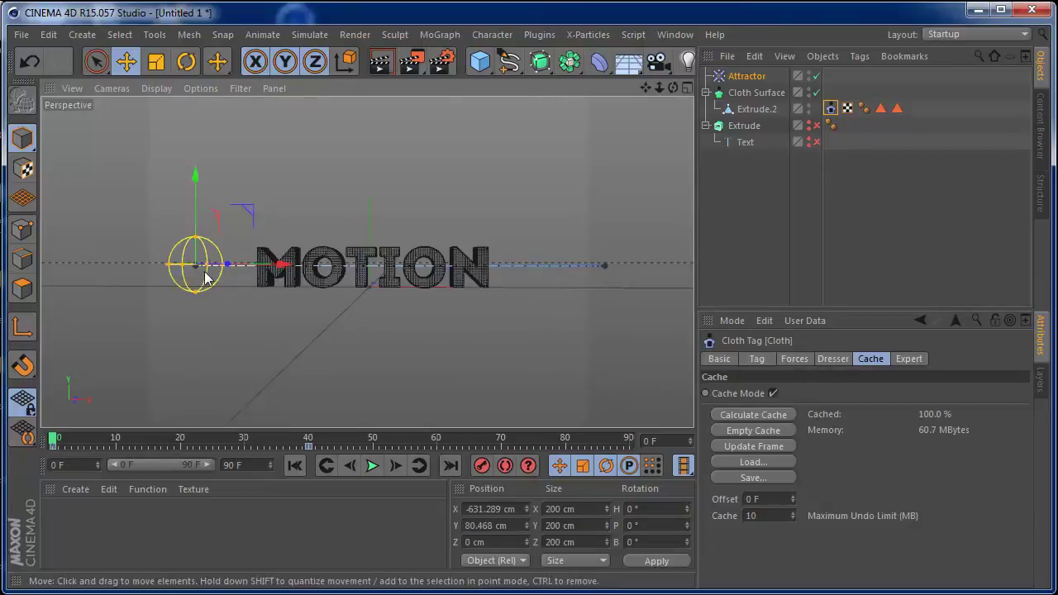
drag(196, 267, 196, 274)
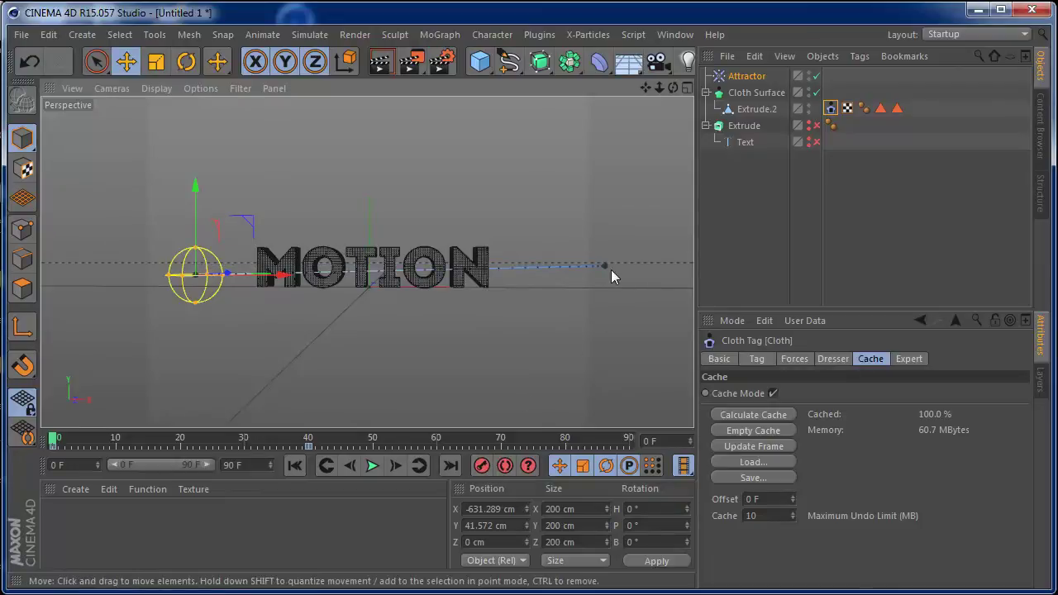
drag(607, 267, 605, 277)
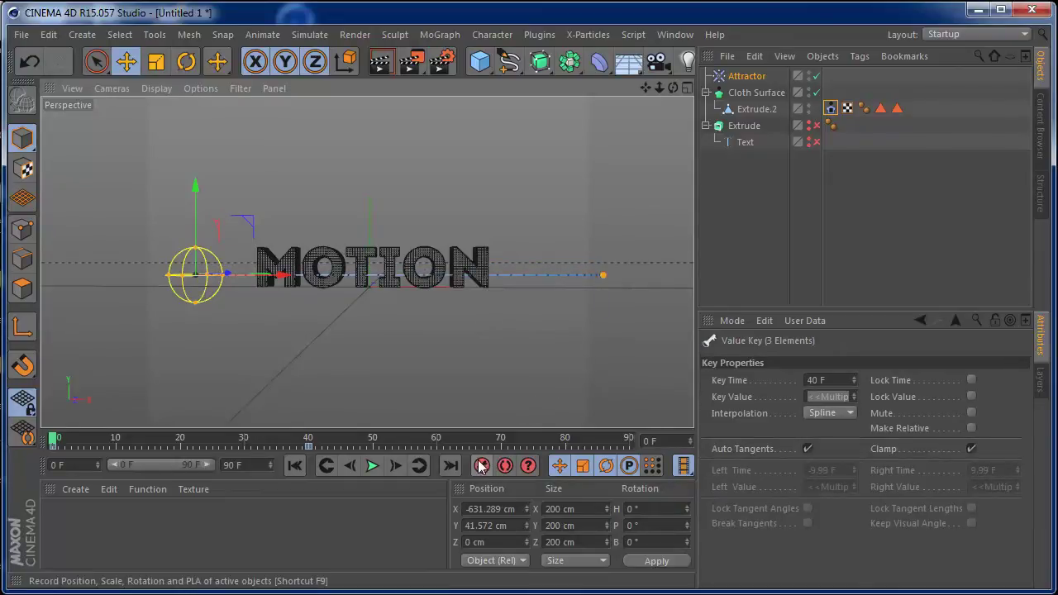
click(372, 466)
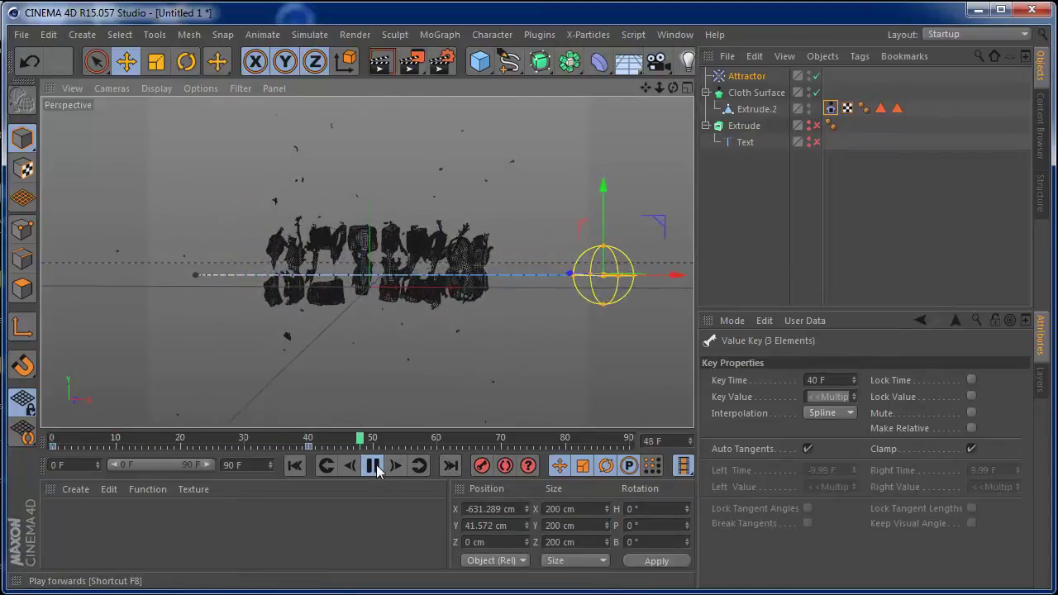
click(374, 466)
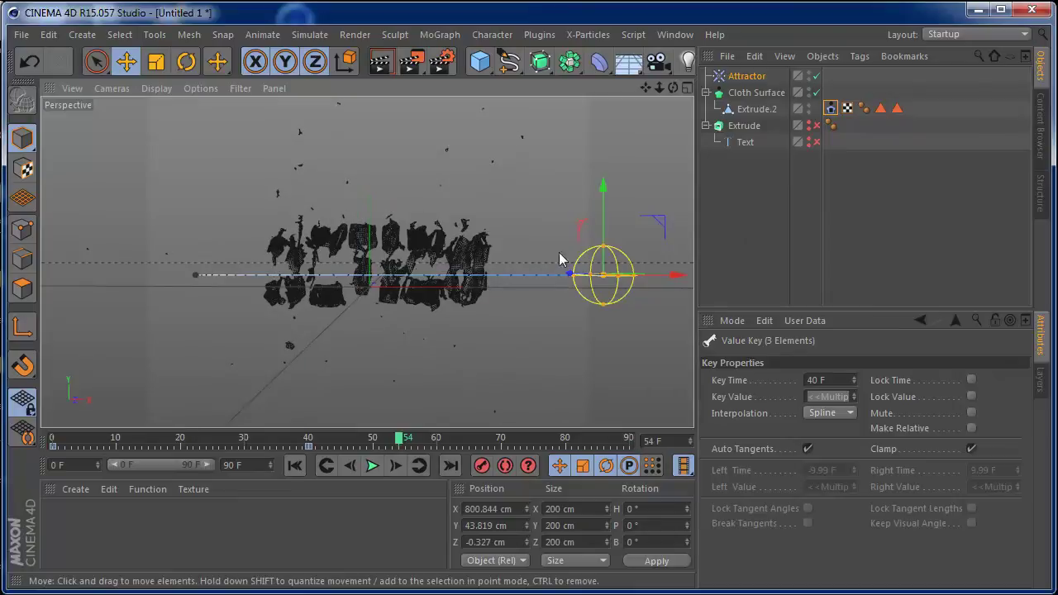
Add a Plane as a floor, size it to about 1740 × 1896 cm, and lower it beneath the word to about Y -156 cm.
click(295, 466)
mouse_move(672, 87)
mouse_down()
mouse_move(650, 109)
mouse_move(666, 96)
mouse_up()
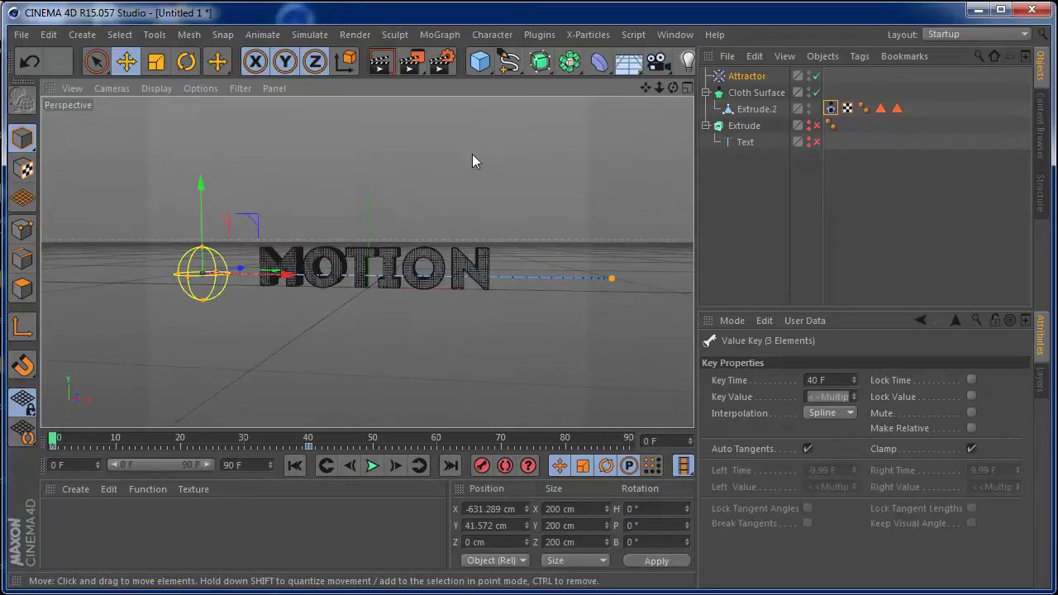
click(747, 76)
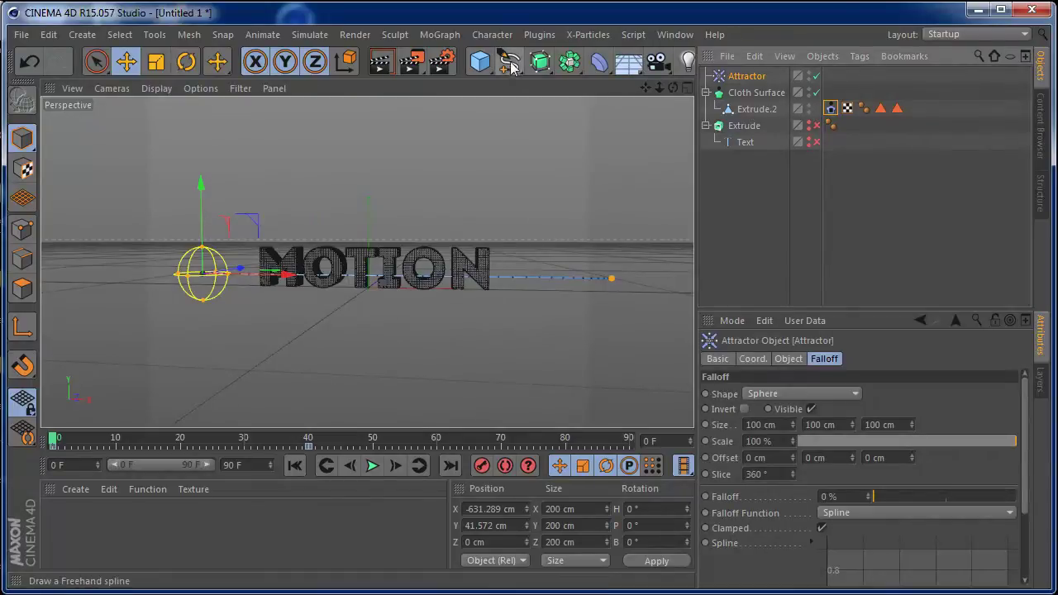
drag(480, 61, 616, 132)
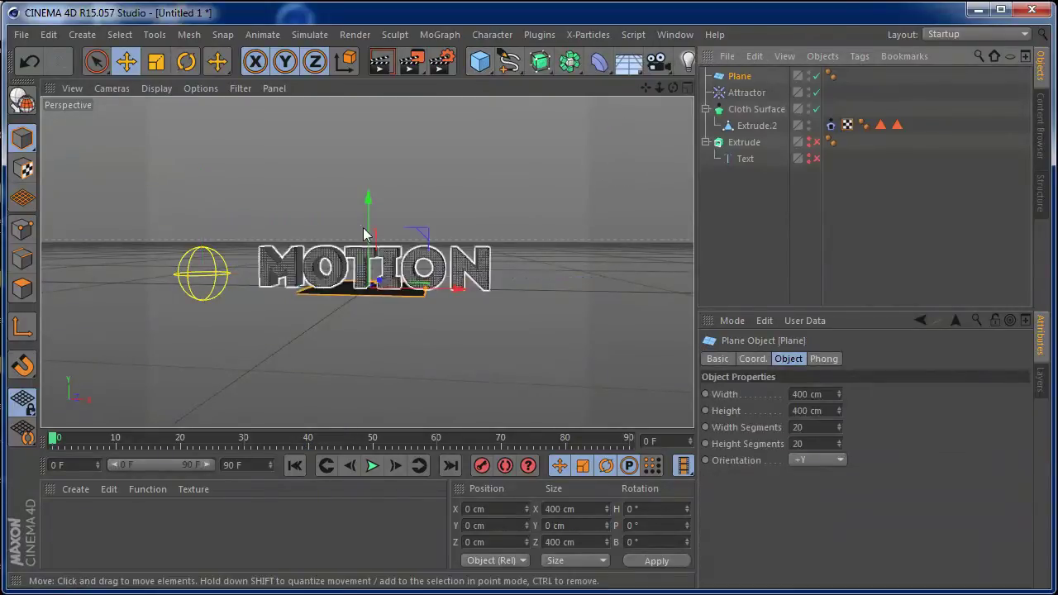
drag(425, 290, 591, 293)
drag(376, 285, 404, 284)
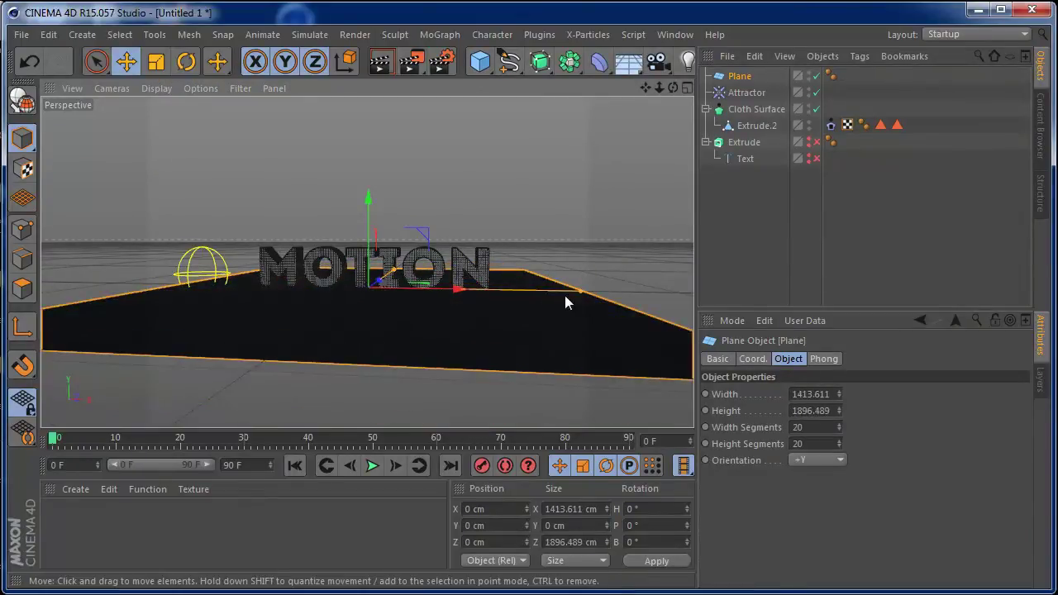
drag(581, 292, 635, 291)
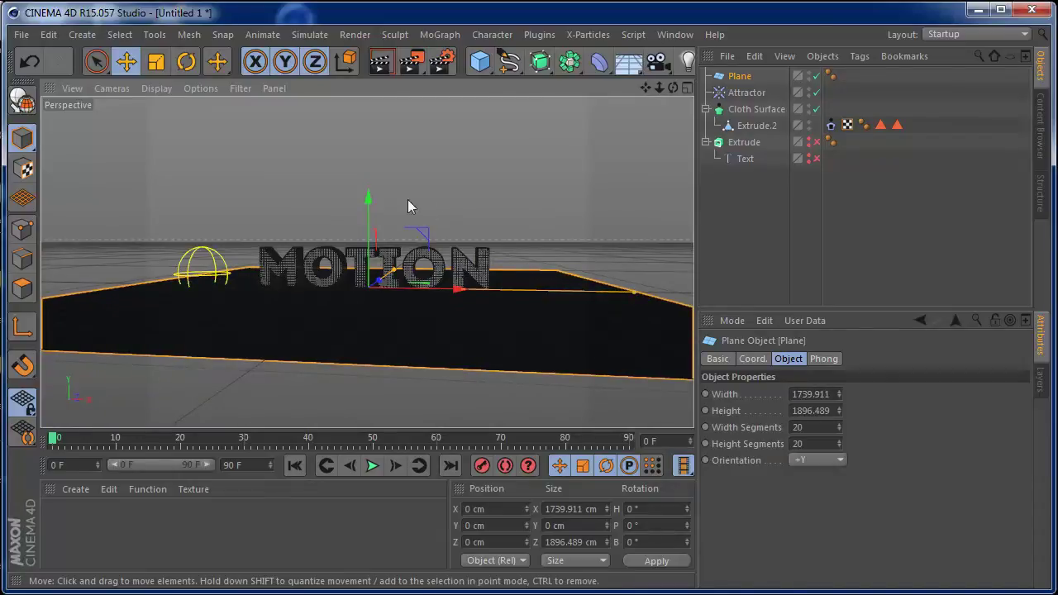
drag(366, 203, 373, 246)
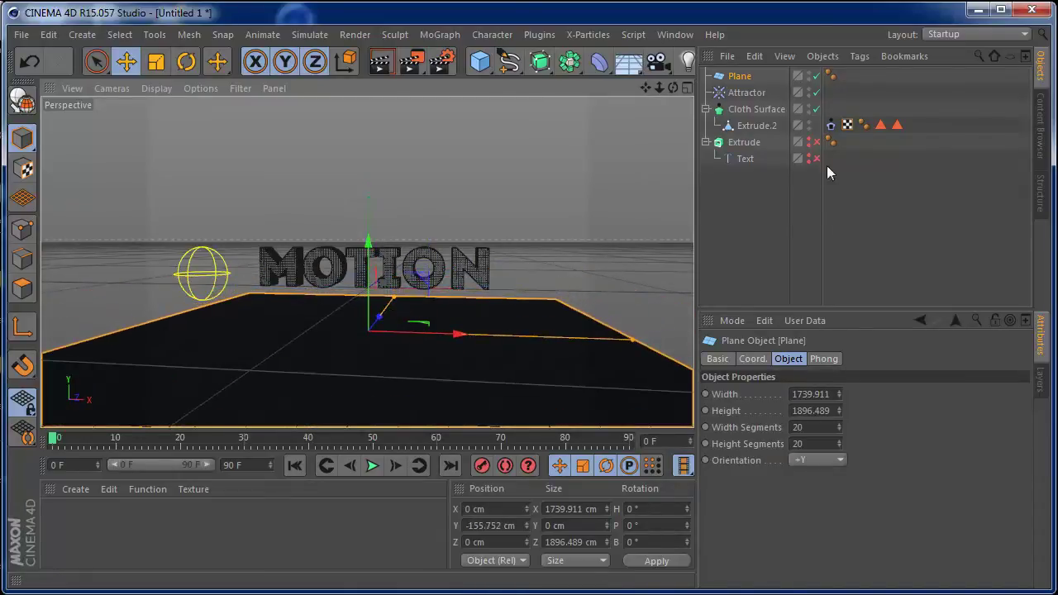
Give the Plane a Cloth Collider tag and set its Friction to 36%.
right_click(743, 78)
mouse_move(825, 167)
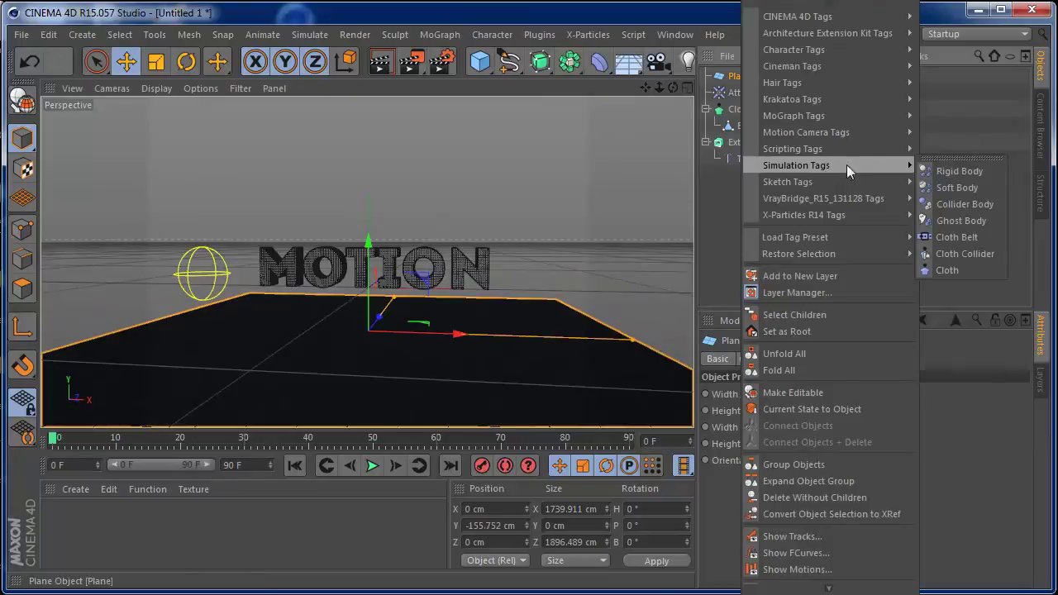
click(959, 254)
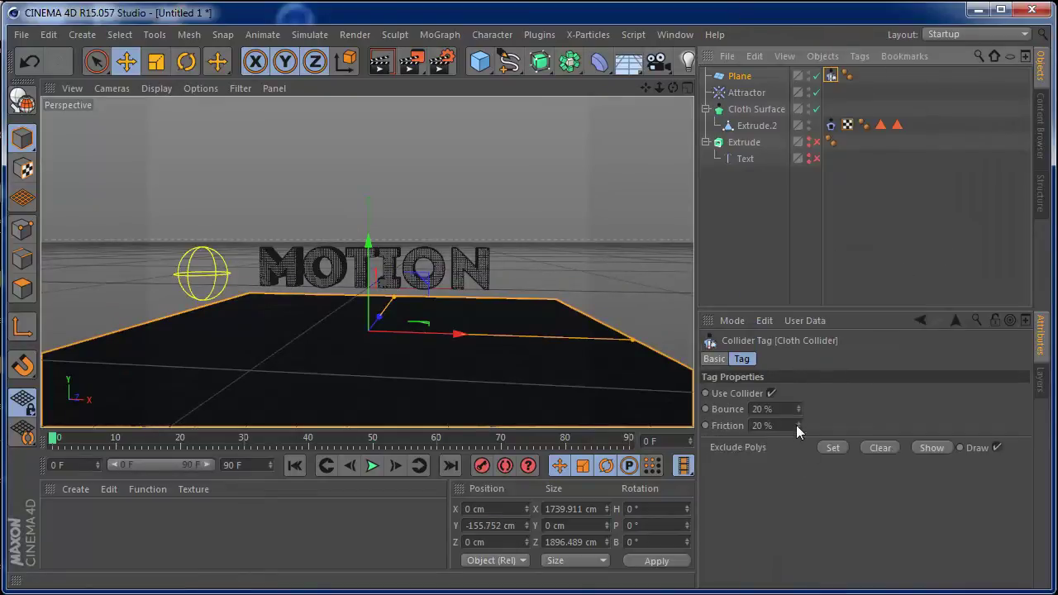
drag(798, 425, 798, 418)
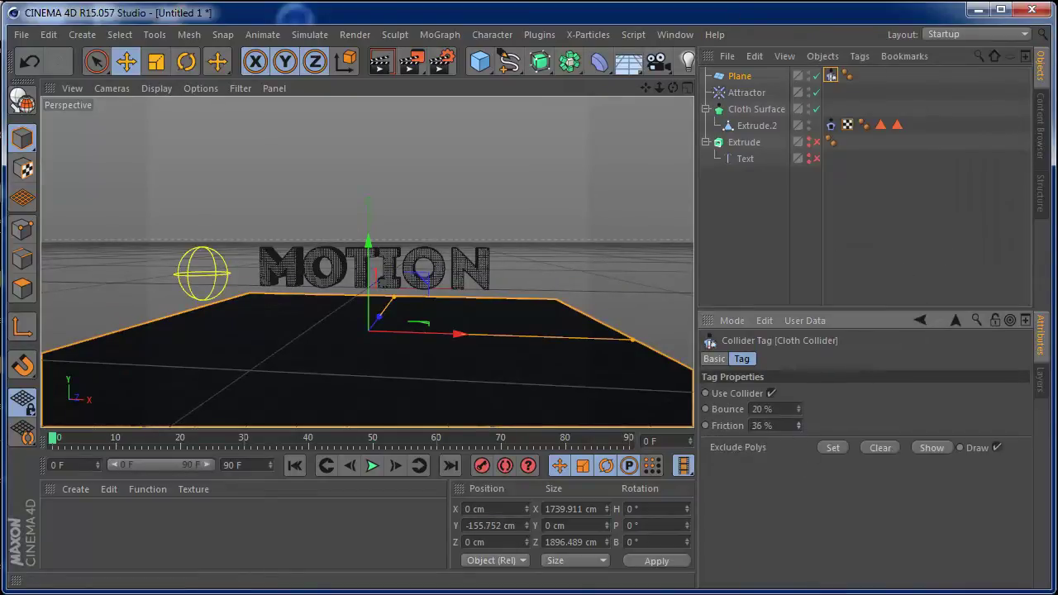
Test-play the tearing with the collider floor in place and inspect the Cloth tag's force settings.
click(372, 466)
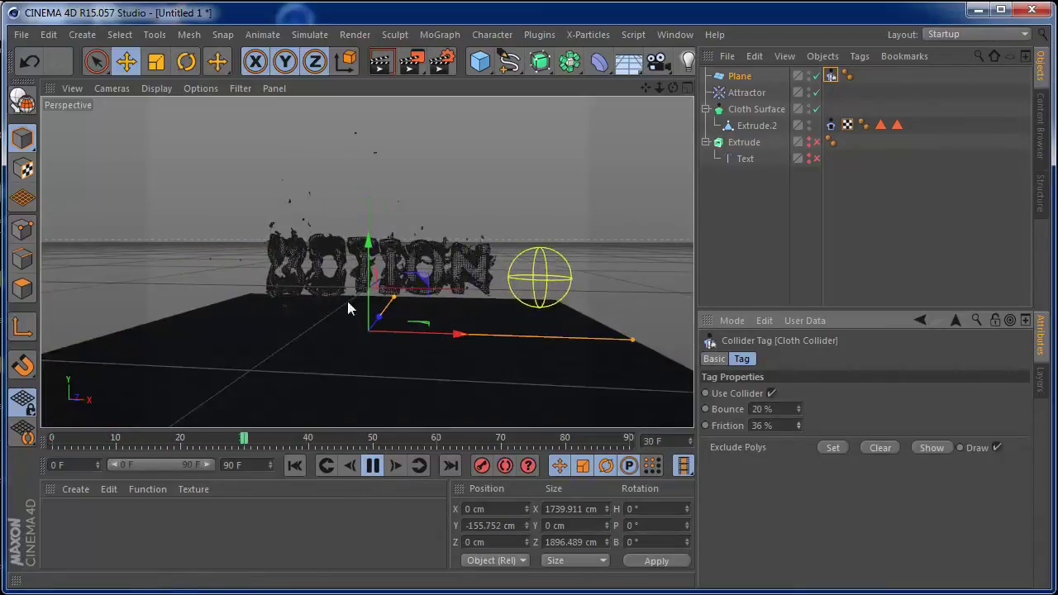
click(372, 466)
click(373, 466)
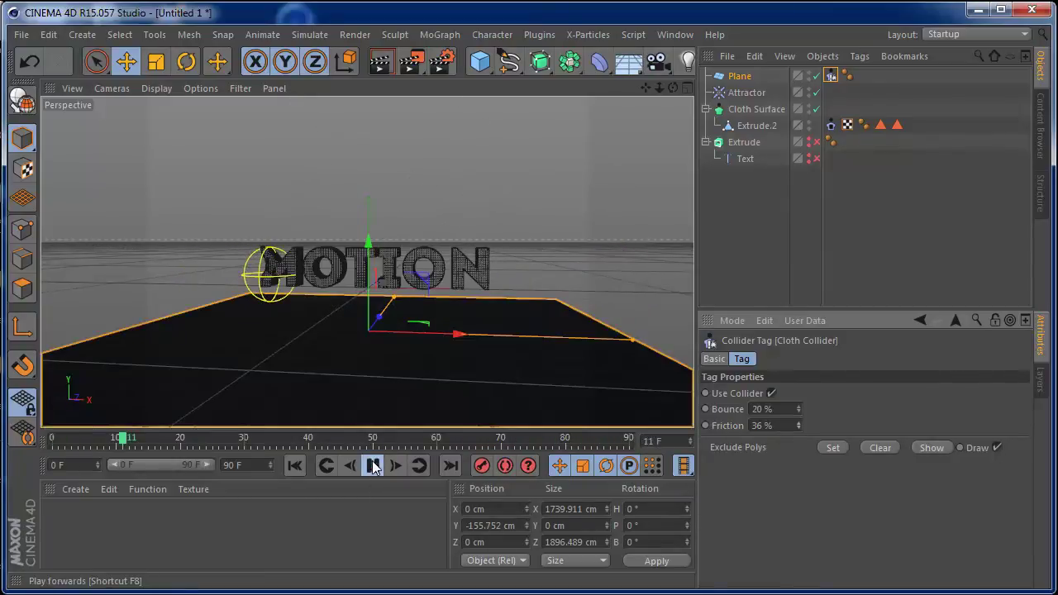
click(373, 466)
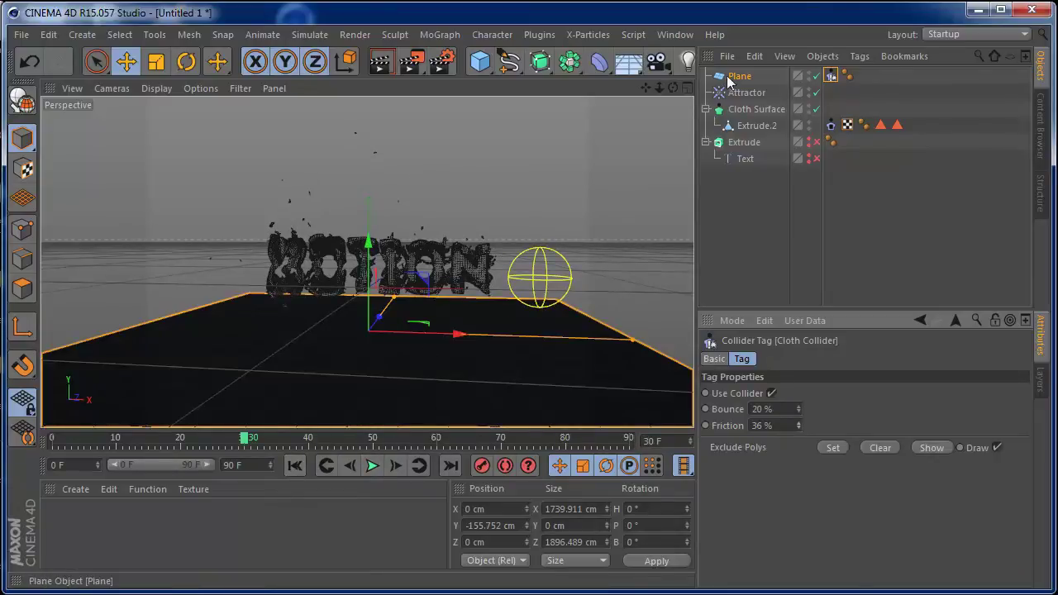
click(831, 124)
click(795, 359)
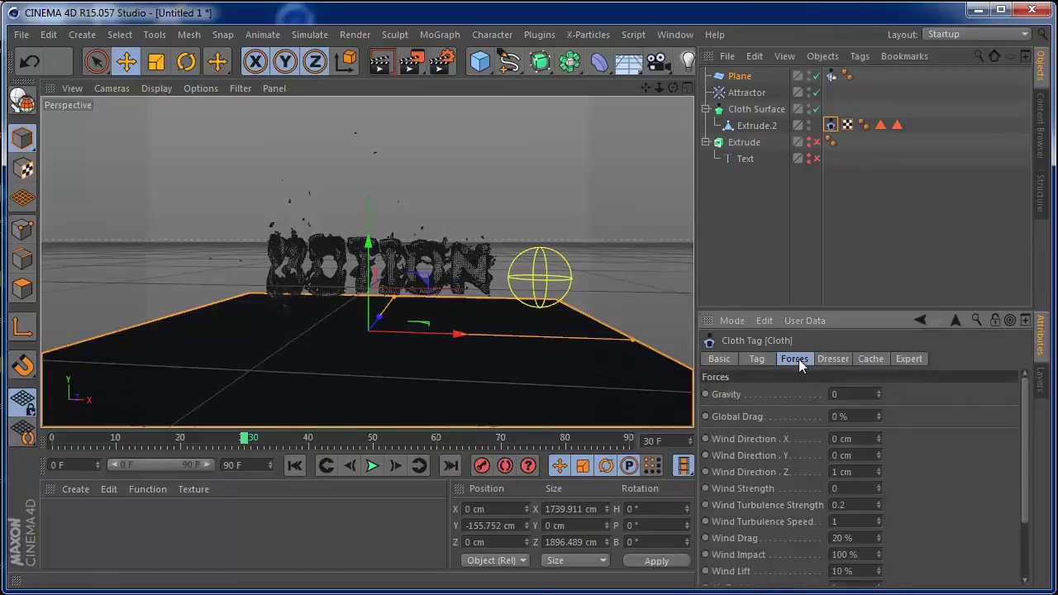
drag(673, 88, 673, 76)
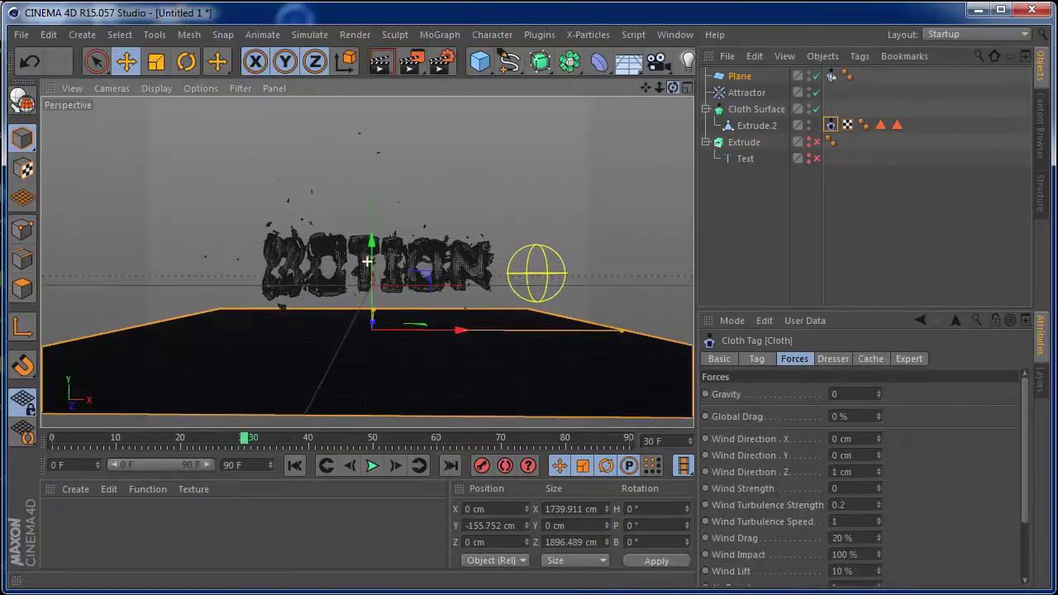
Extend the project length and the preview range to 150 frames, and return to frame 0.
click(239, 465)
text(1)
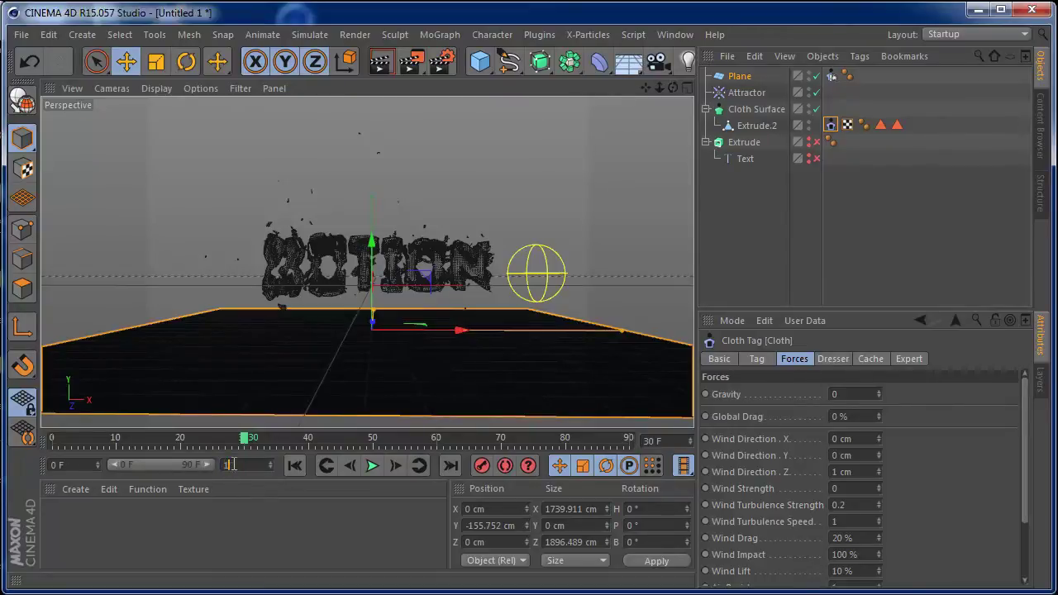
text(50 F)
key(Return)
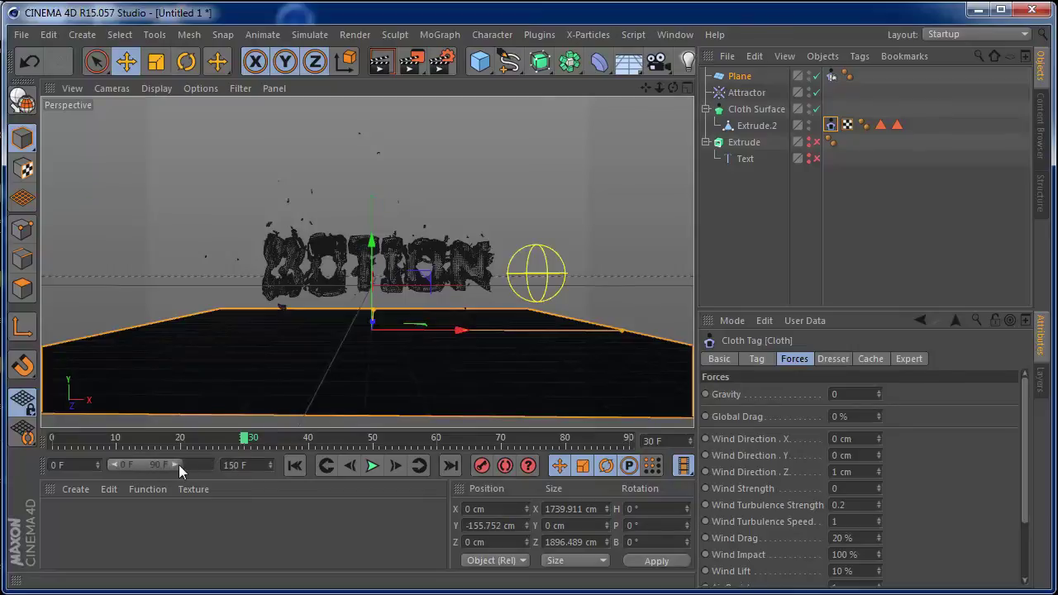
drag(175, 465, 213, 465)
click(296, 465)
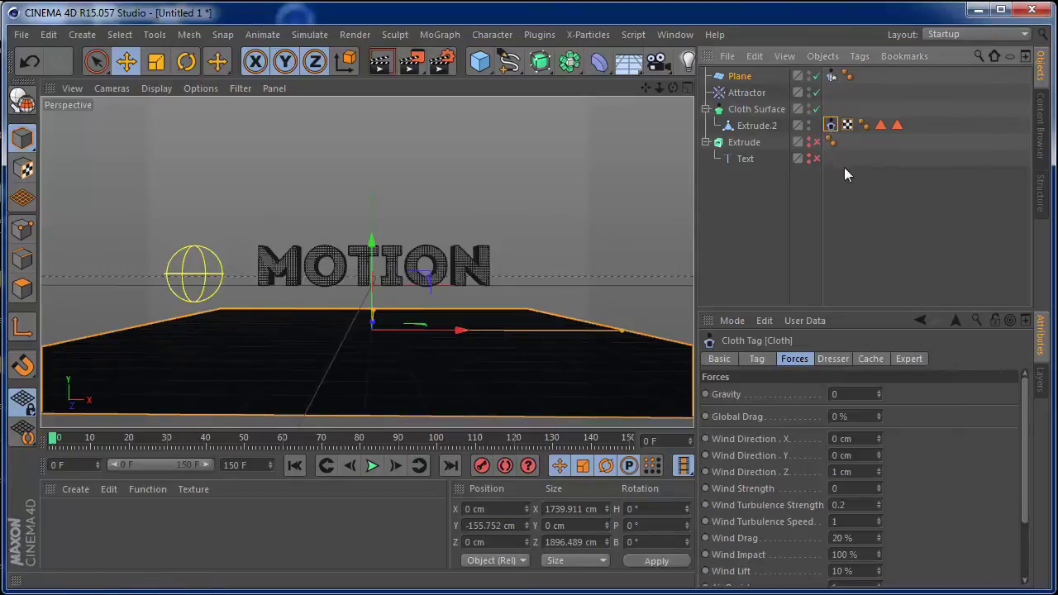
Calculate the Cloth tag's cache for the extended 150-frame timeline.
click(861, 361)
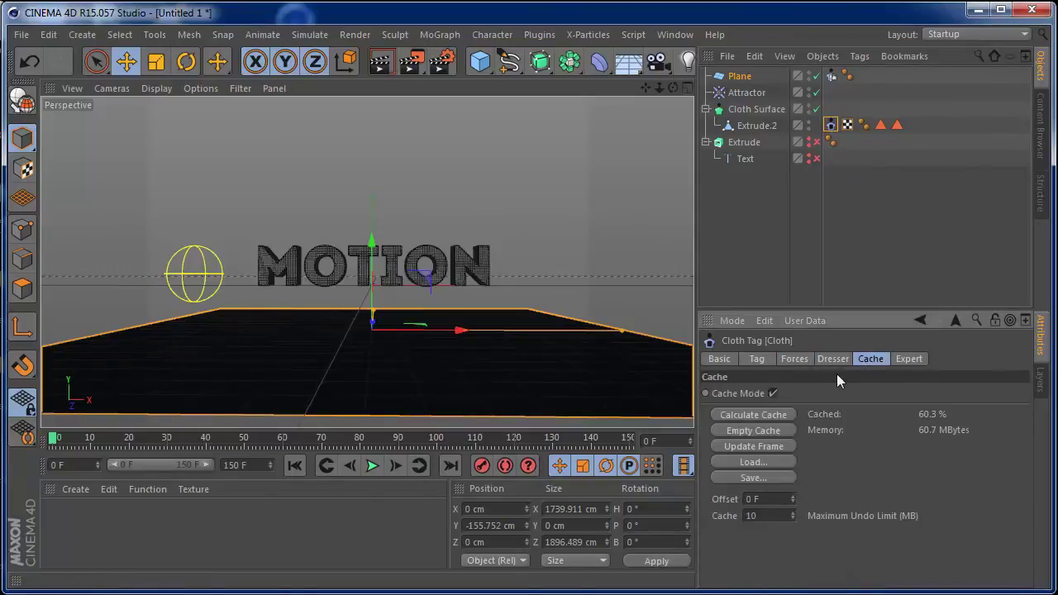
click(762, 414)
click(498, 362)
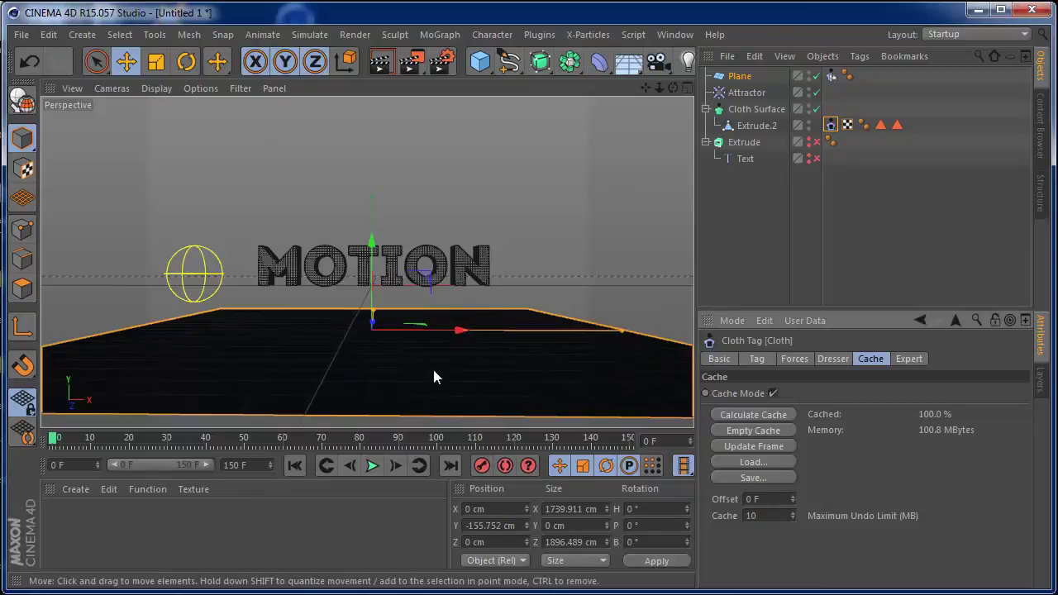
Play the cached tearing twice from frame 0 and scrub forward to frame 72 to check how the pieces fall.
click(372, 465)
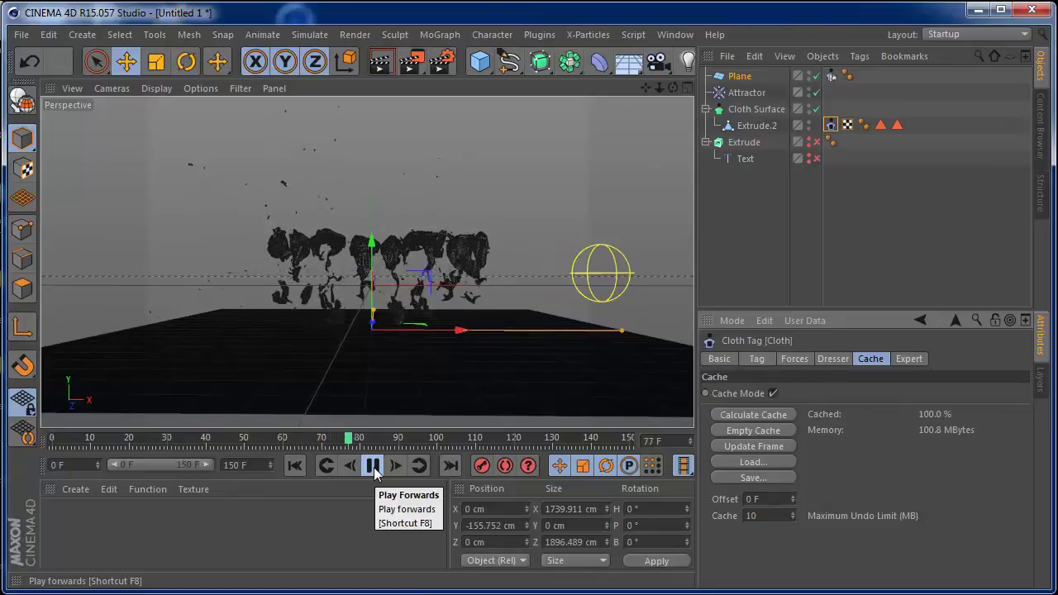
click(372, 466)
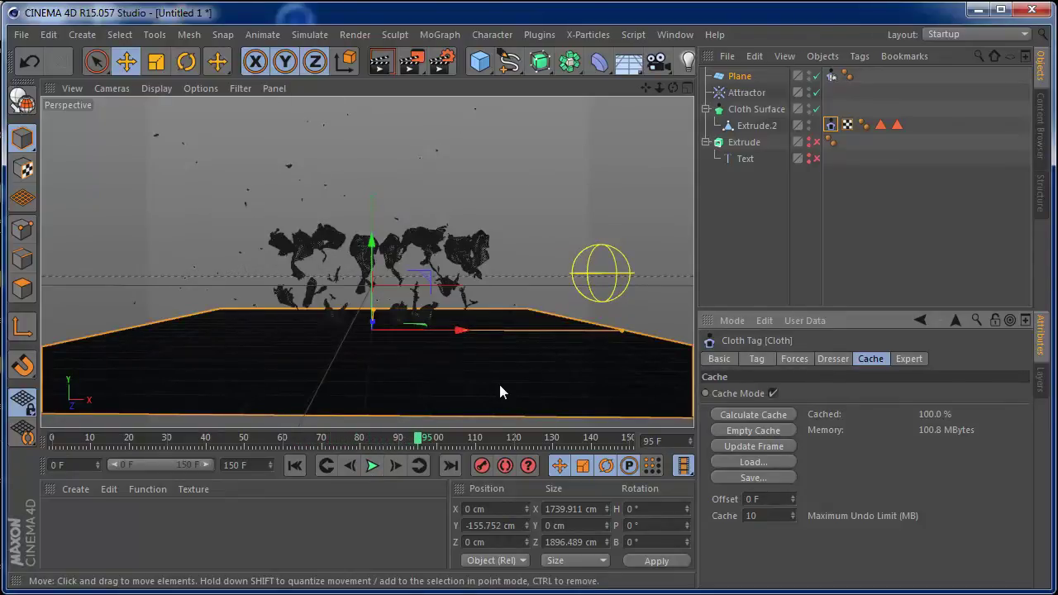
click(298, 467)
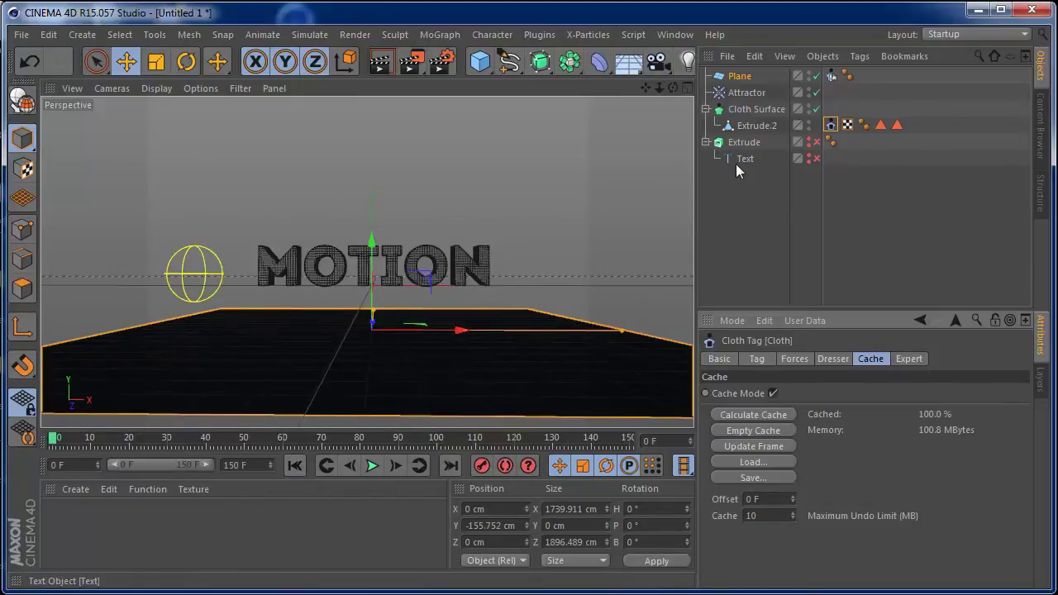
click(372, 466)
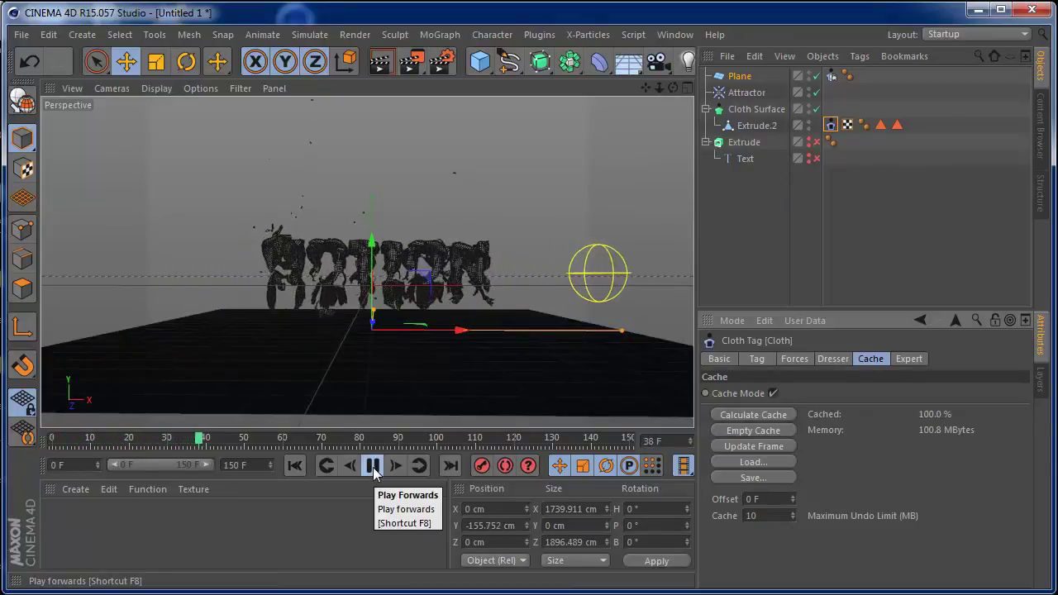
click(373, 467)
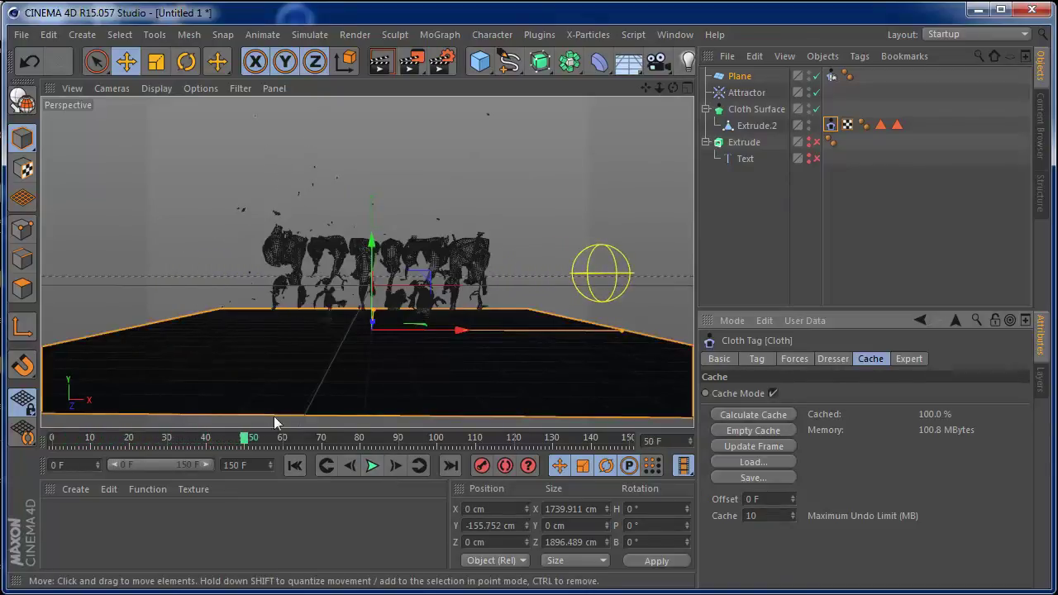
drag(248, 442, 329, 442)
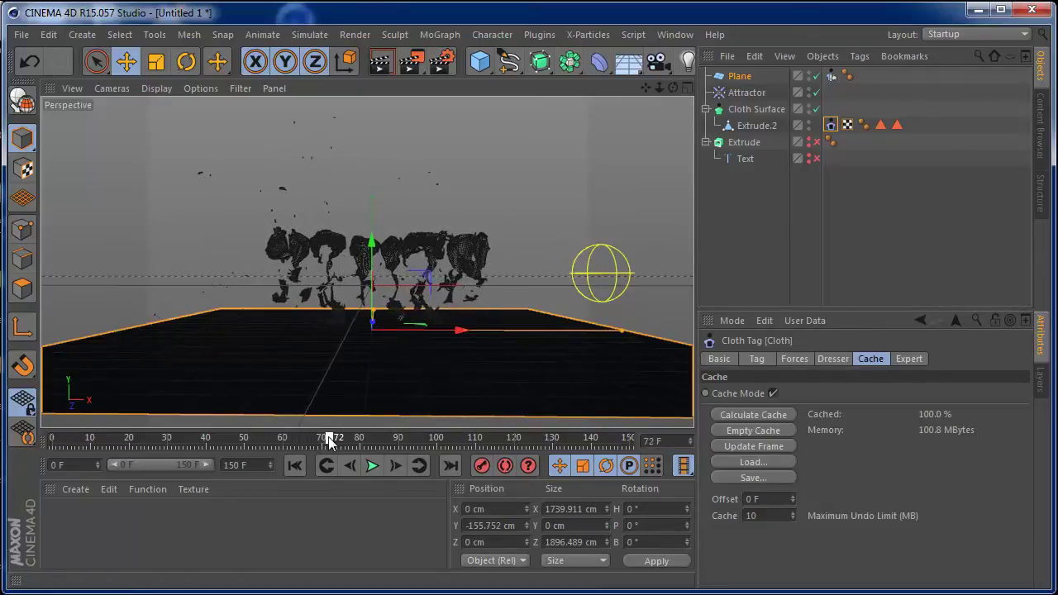
Keyframe the Cloth tag's Gravity at 0 on frame 60 and at -2.5 on frame 80.
click(794, 358)
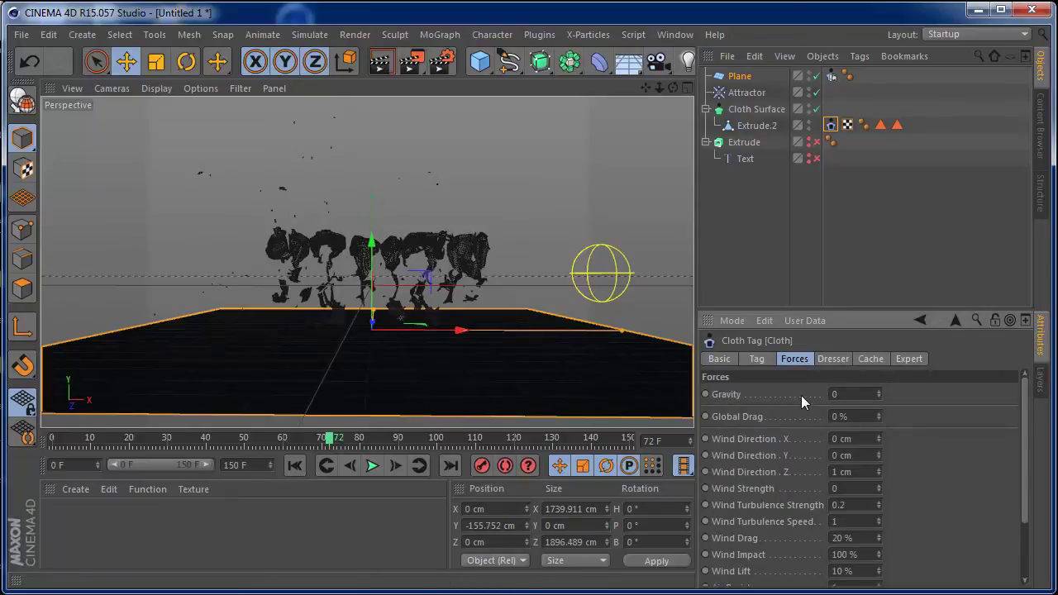
click(706, 394)
drag(330, 447, 283, 447)
key(F8)
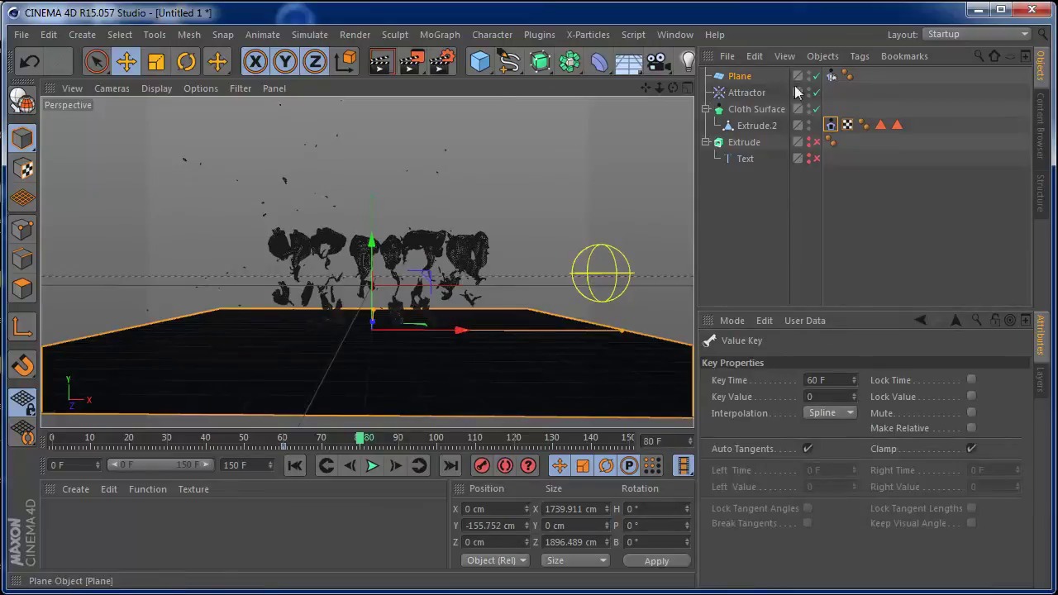
click(831, 126)
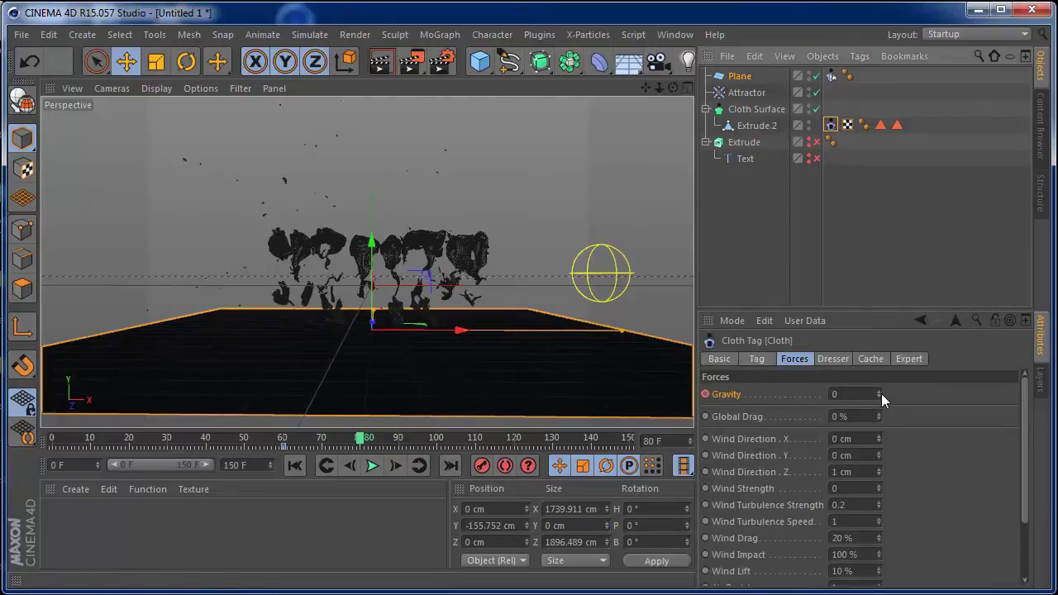
mouse_move(880, 397)
mouse_down()
mouse_move(880, 438)
mouse_move(878, 394)
mouse_up()
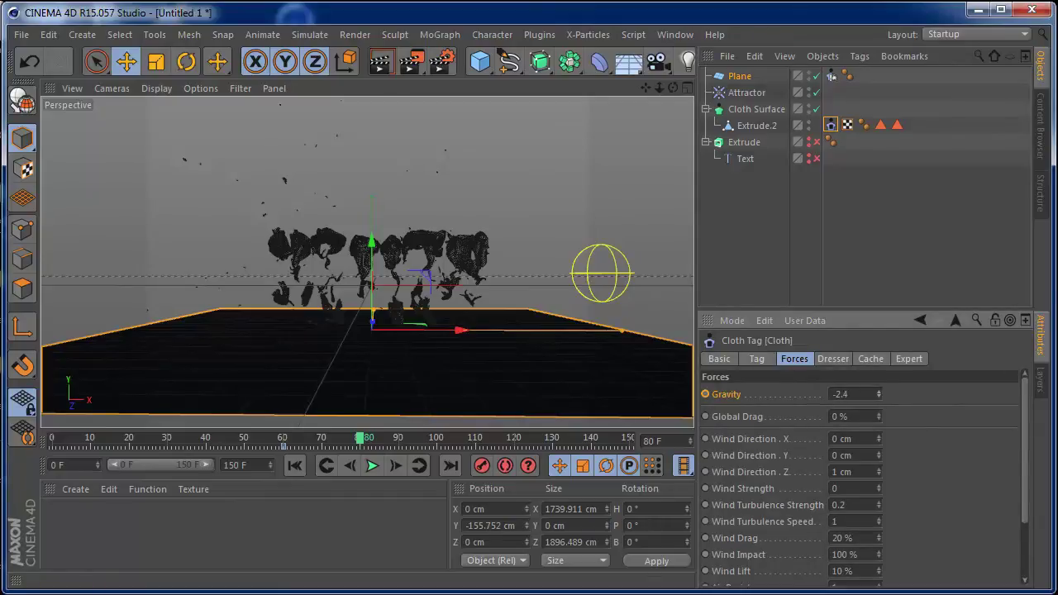
click(879, 399)
Play the animation from the start with the gravity keys in place, and return to frame 0.
click(298, 464)
click(372, 466)
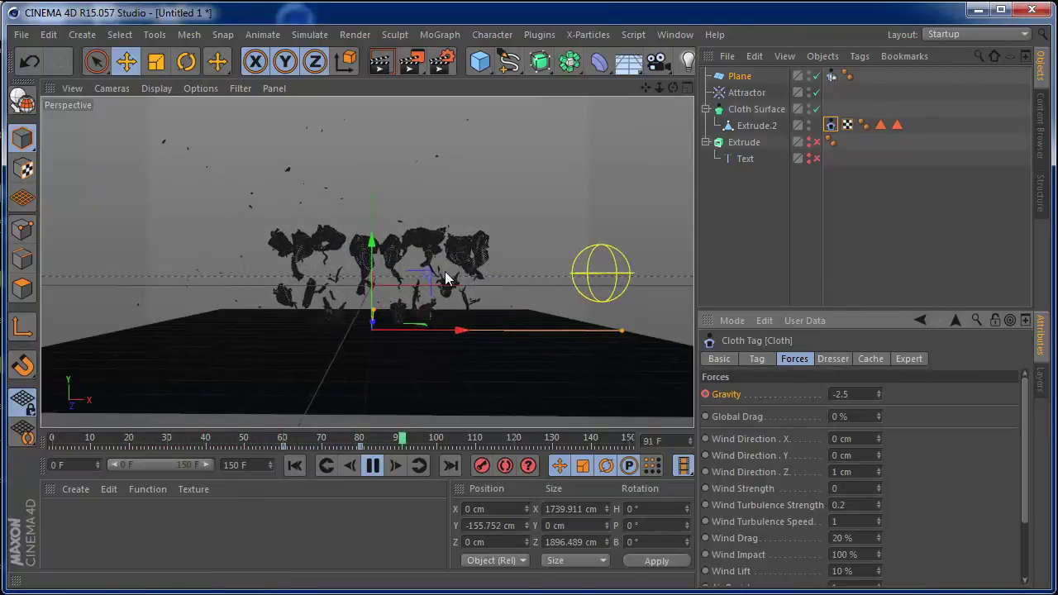
click(373, 466)
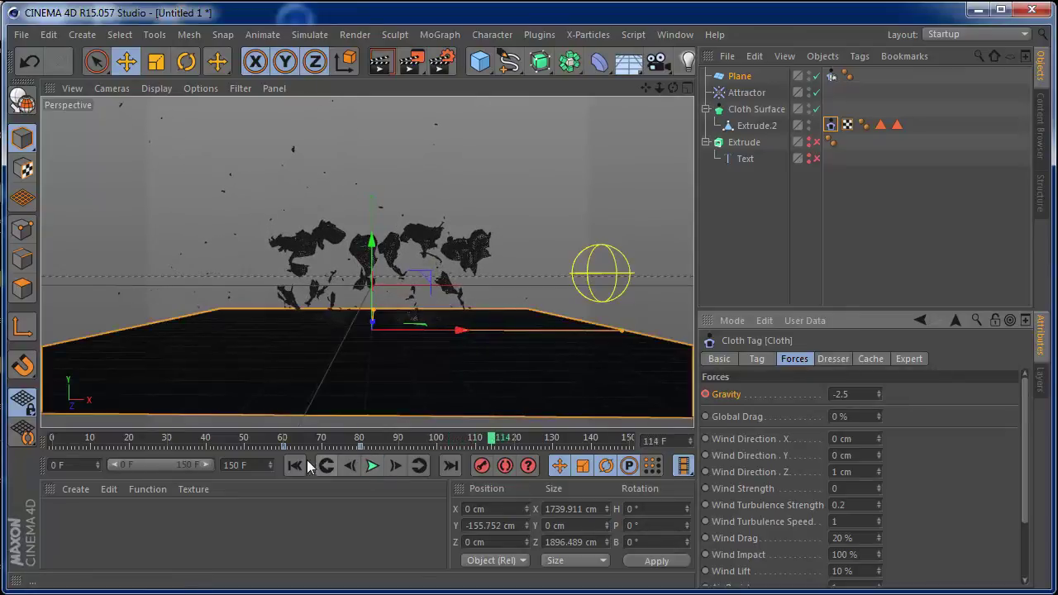
click(303, 466)
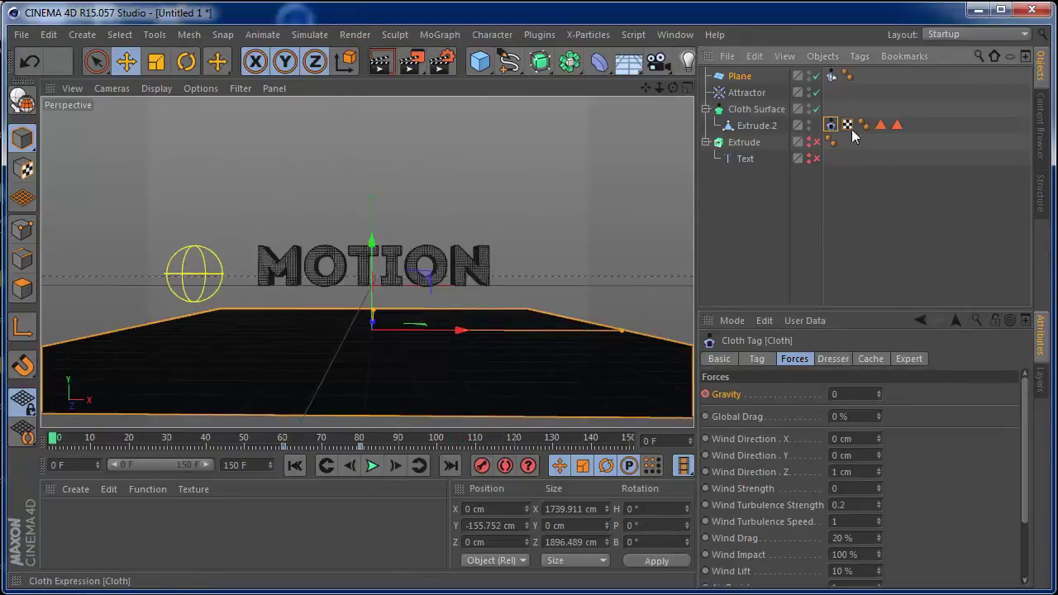
Recalculate the Cloth tag's cache with the keyframed gravity.
click(870, 359)
click(776, 415)
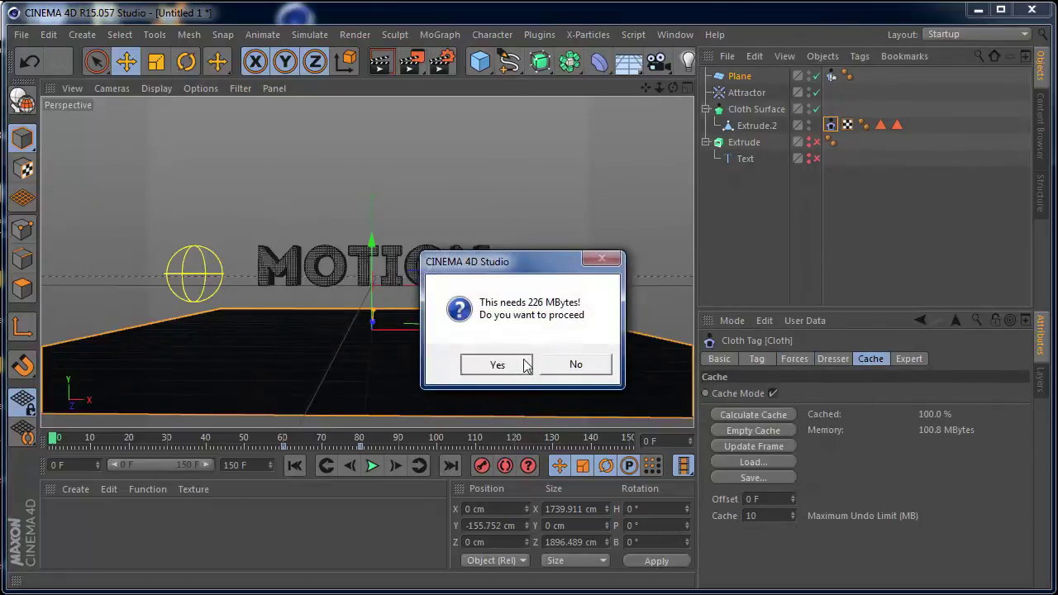
click(496, 363)
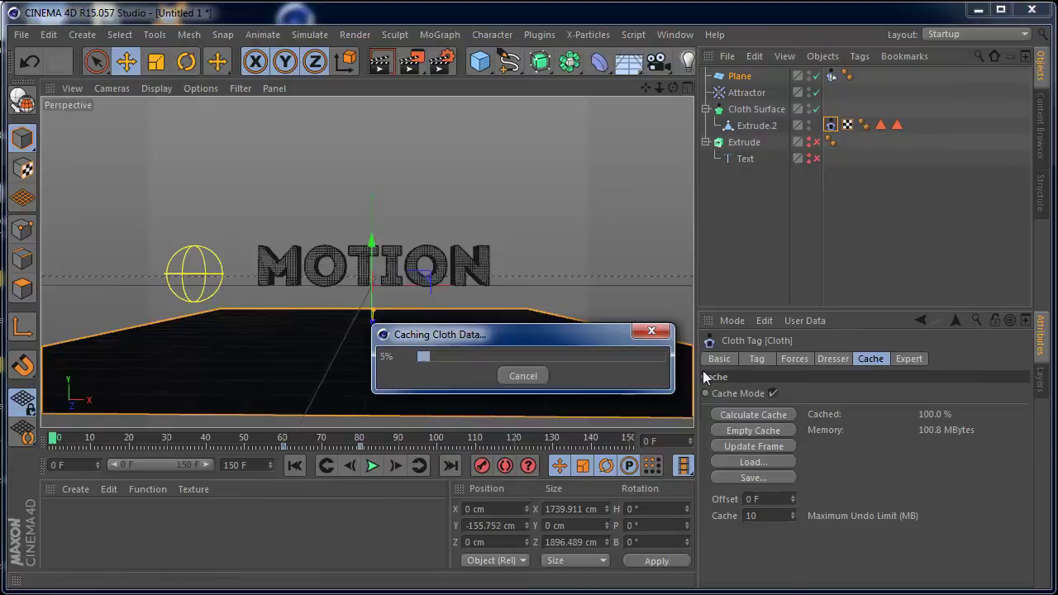
drag(481, 333, 469, 308)
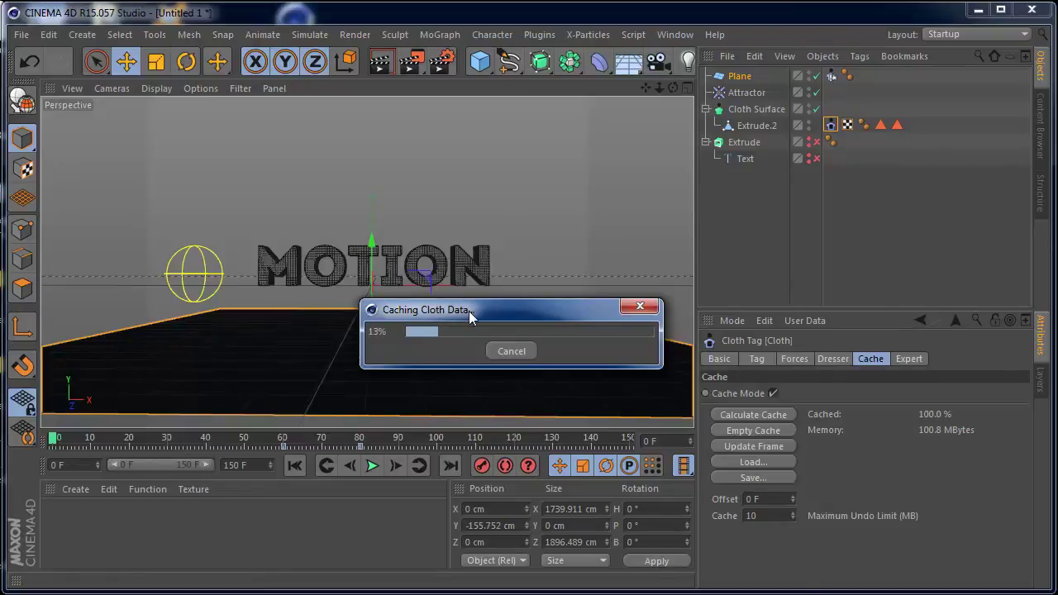
drag(470, 308, 472, 300)
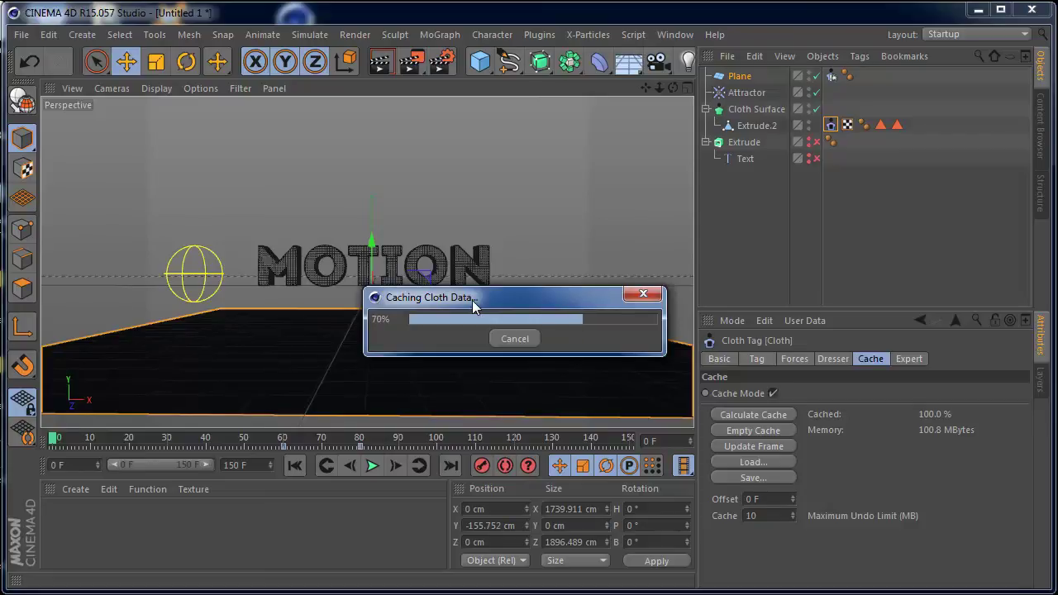
drag(491, 301, 504, 295)
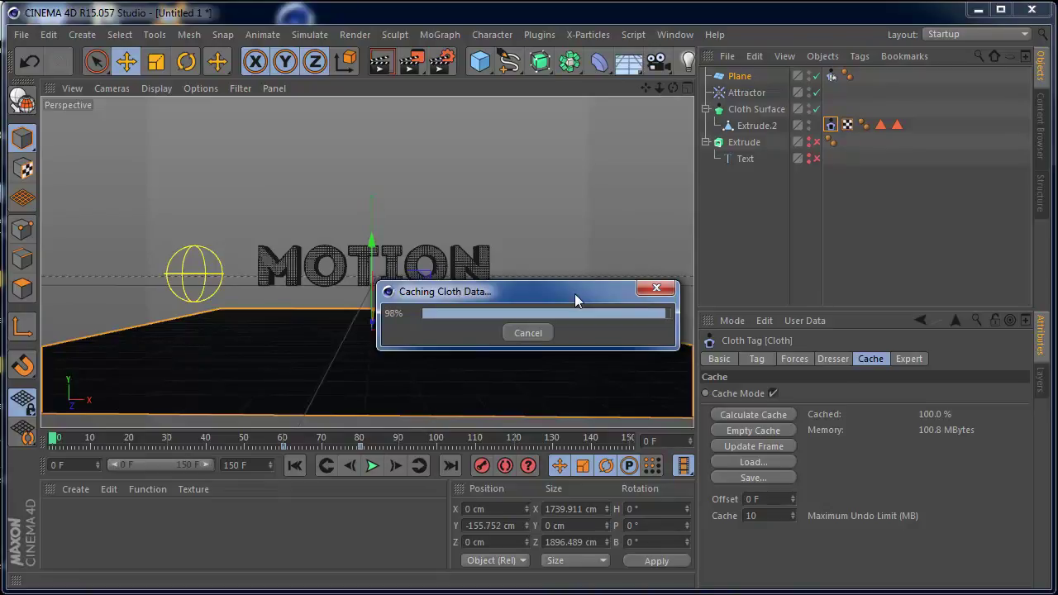
click(552, 333)
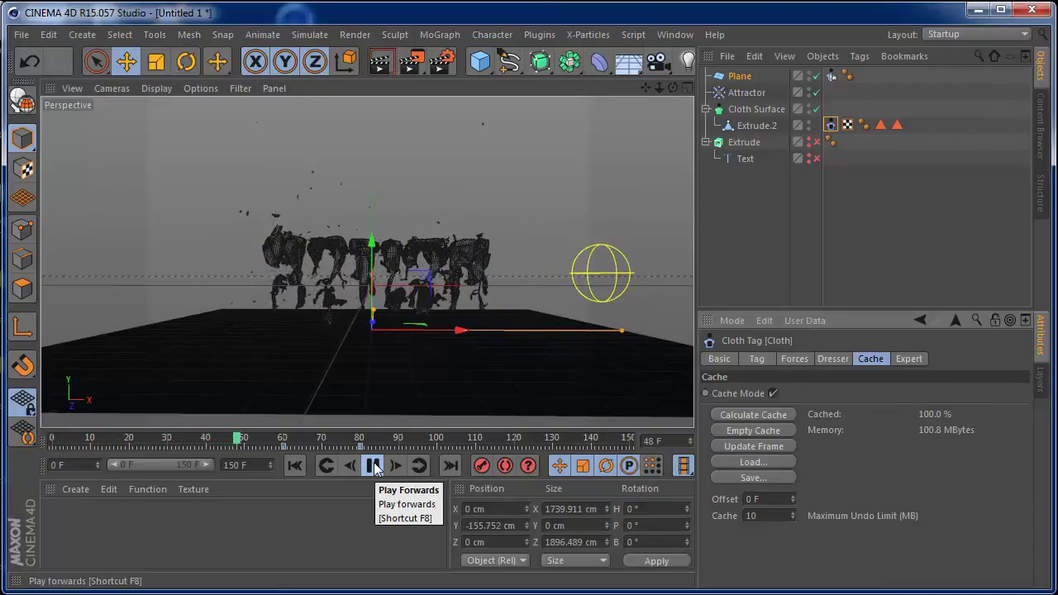
Play back the recalculated simulation to review the falling pieces, and rewind to frame 0.
click(373, 467)
click(373, 467)
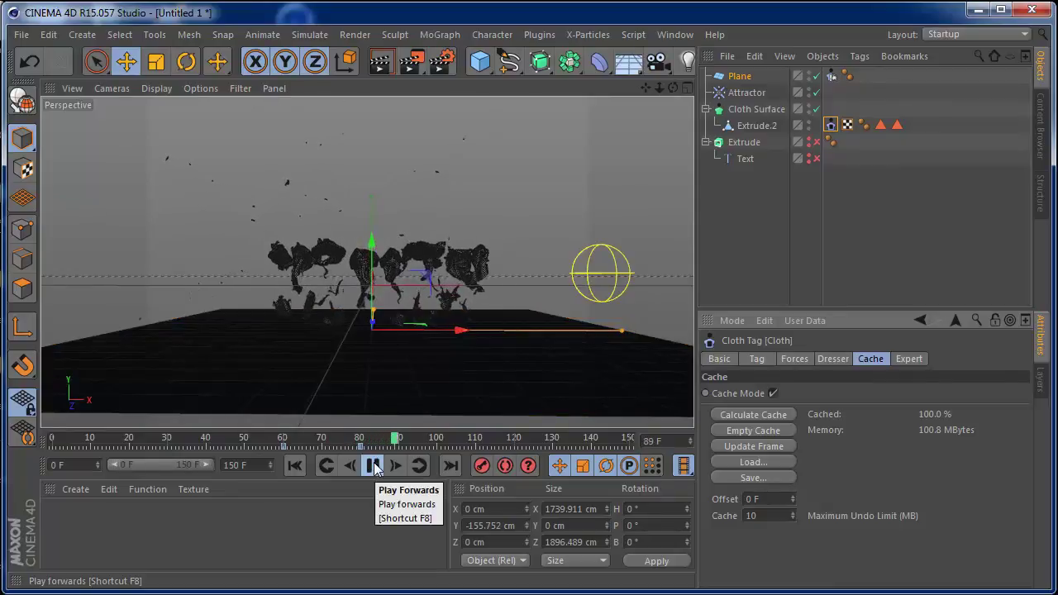
click(374, 467)
click(328, 466)
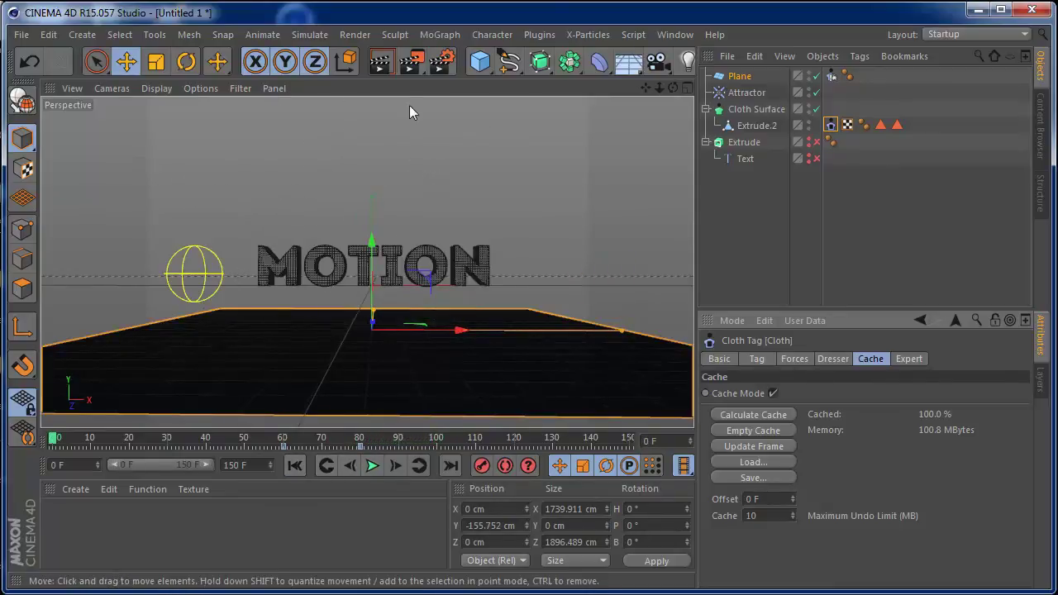